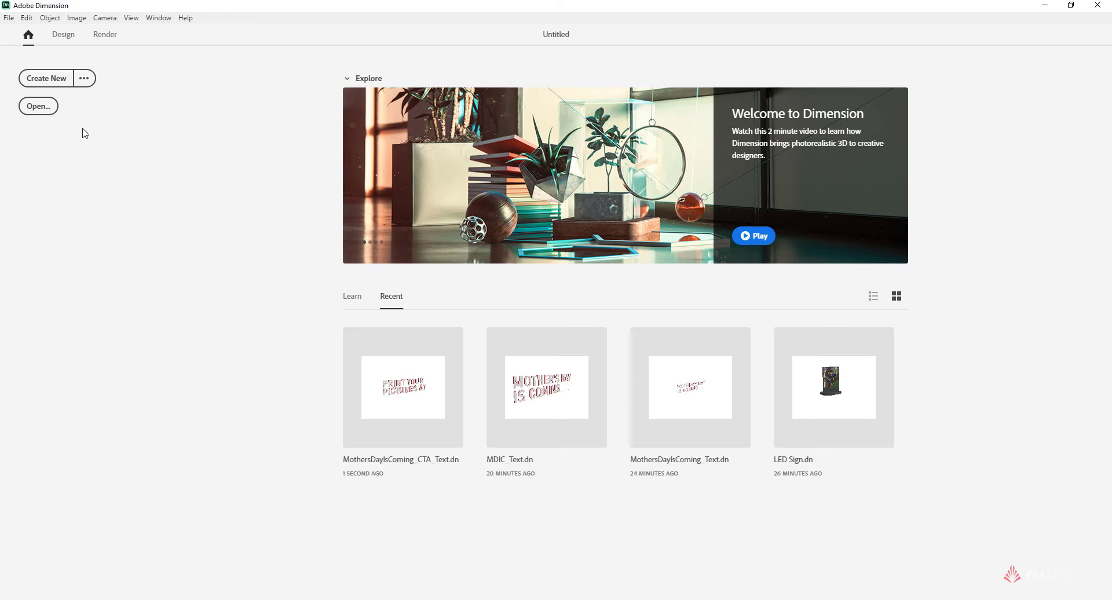
- Start a blank scene and show its Environment Light settings (100% intensity, 0° rotation)
left_click(46, 79)
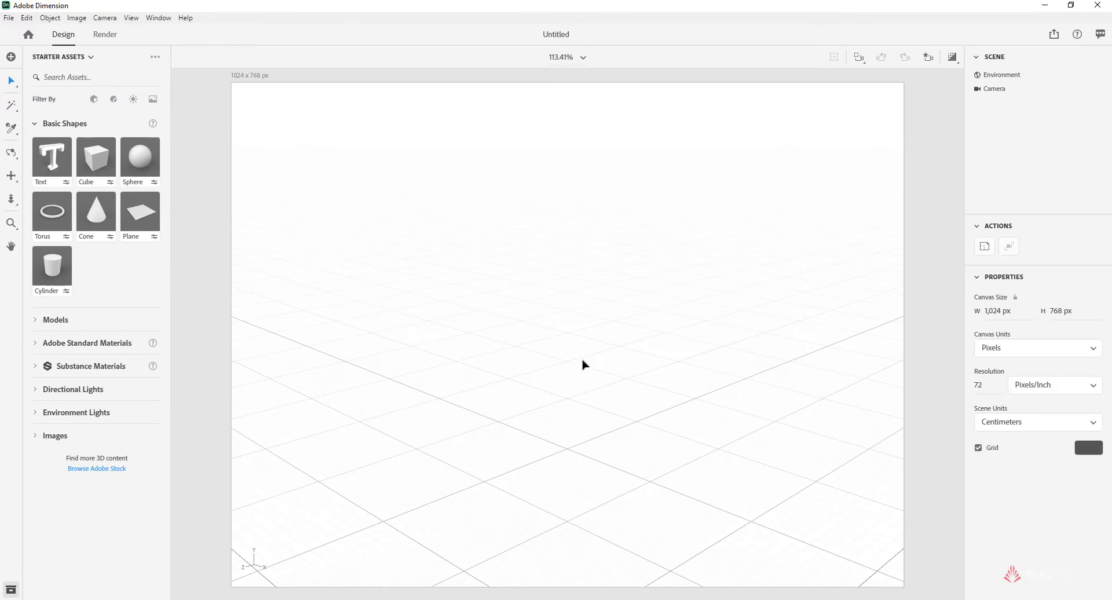
right_click_drag(579, 413, 551, 377)
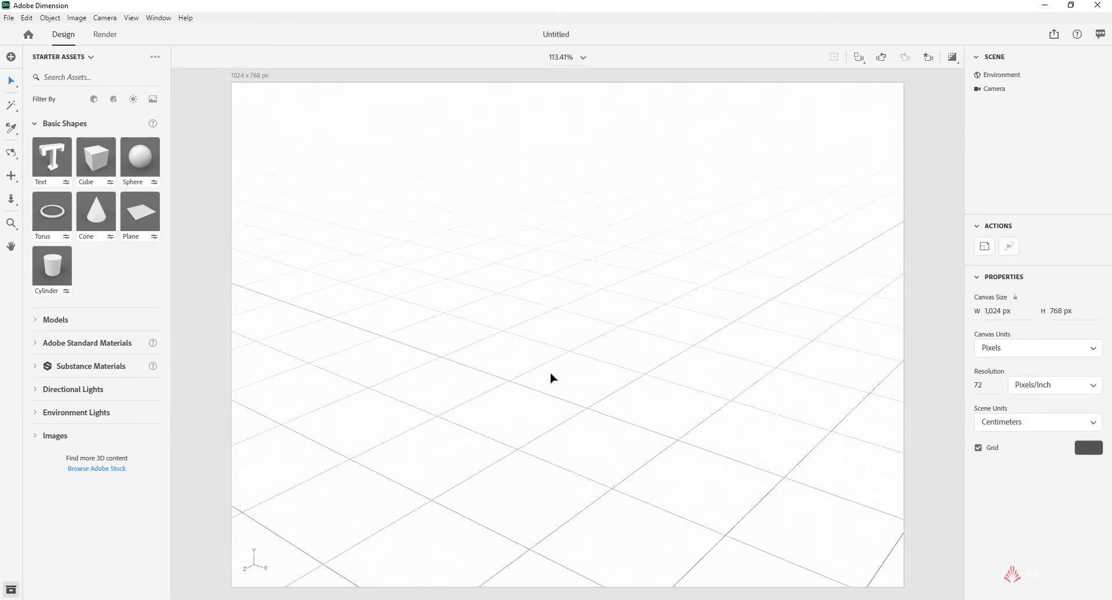
left_click_drag(576, 389, 519, 409)
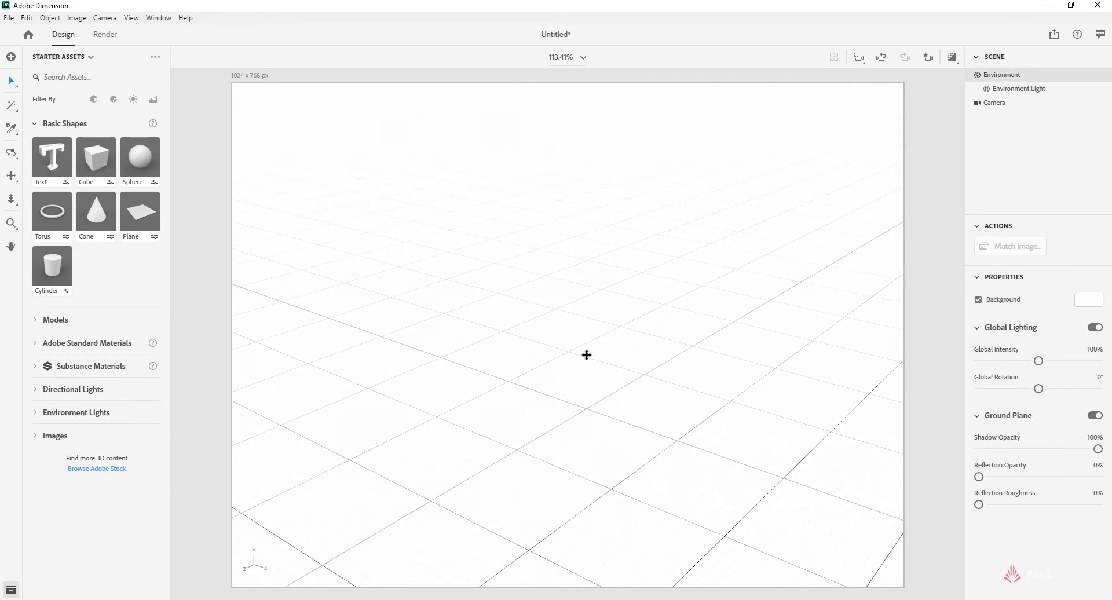
middle_click_drag(587, 355, 555, 412)
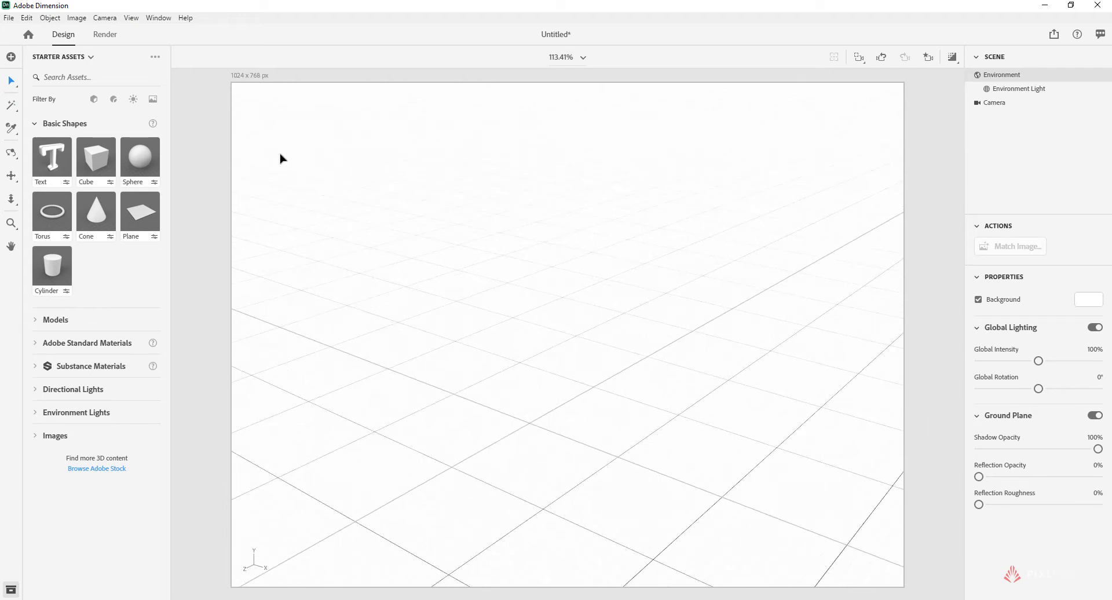
- Show the Adobe Standard Canvas and Camera Navigation mouse mappings in Keyboard Shortcuts preferences
left_click(27, 18)
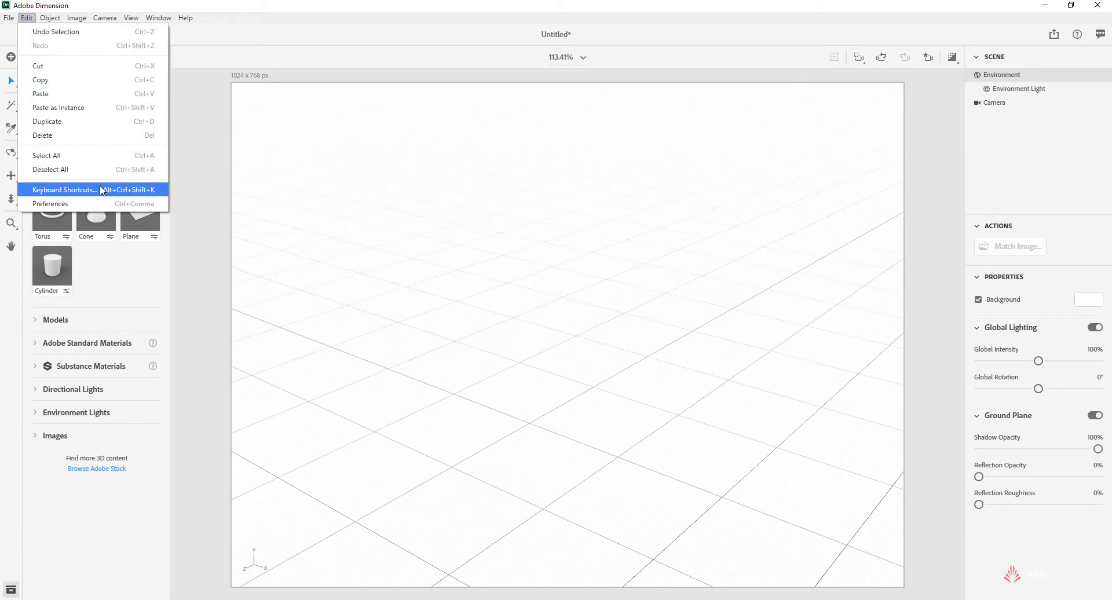
left_click(64, 186)
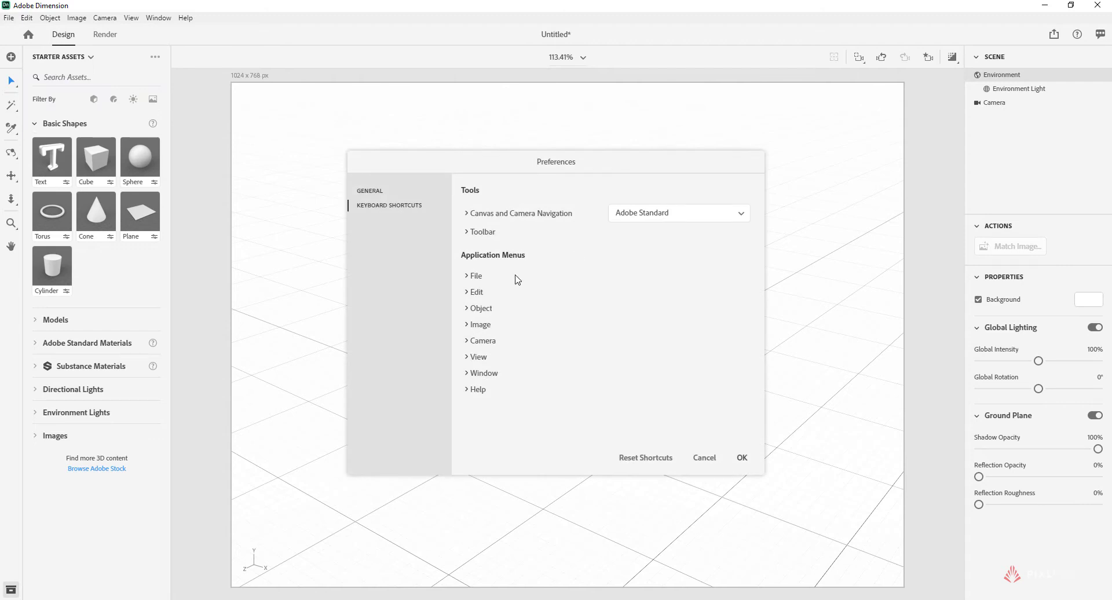
left_click(467, 214)
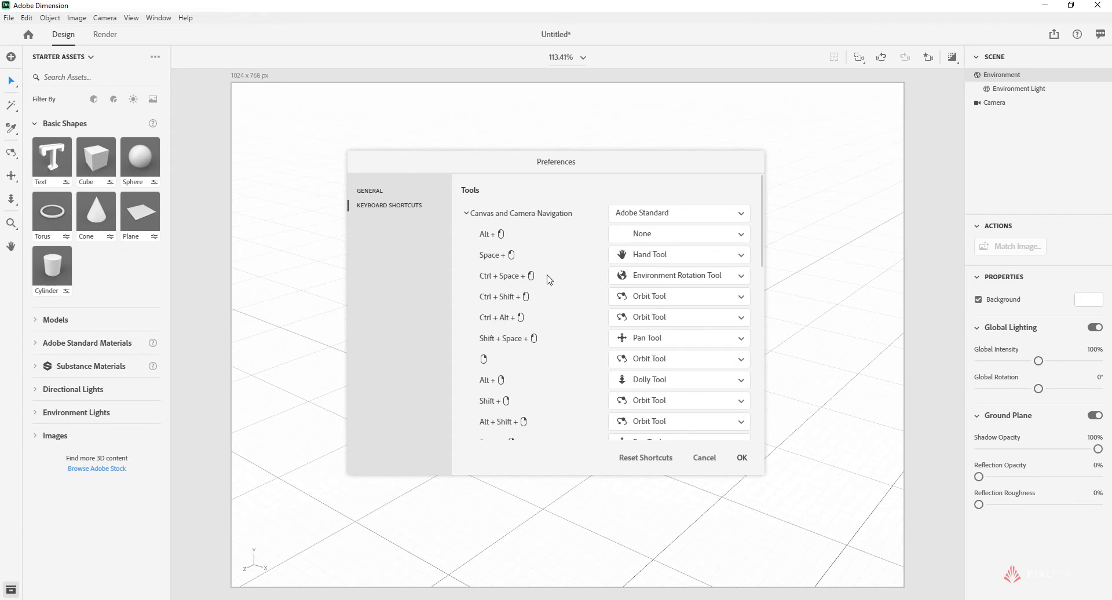
- Close Preferences and add the Square Bottle from Starter Assets Models, orbiting around it
left_click(741, 458)
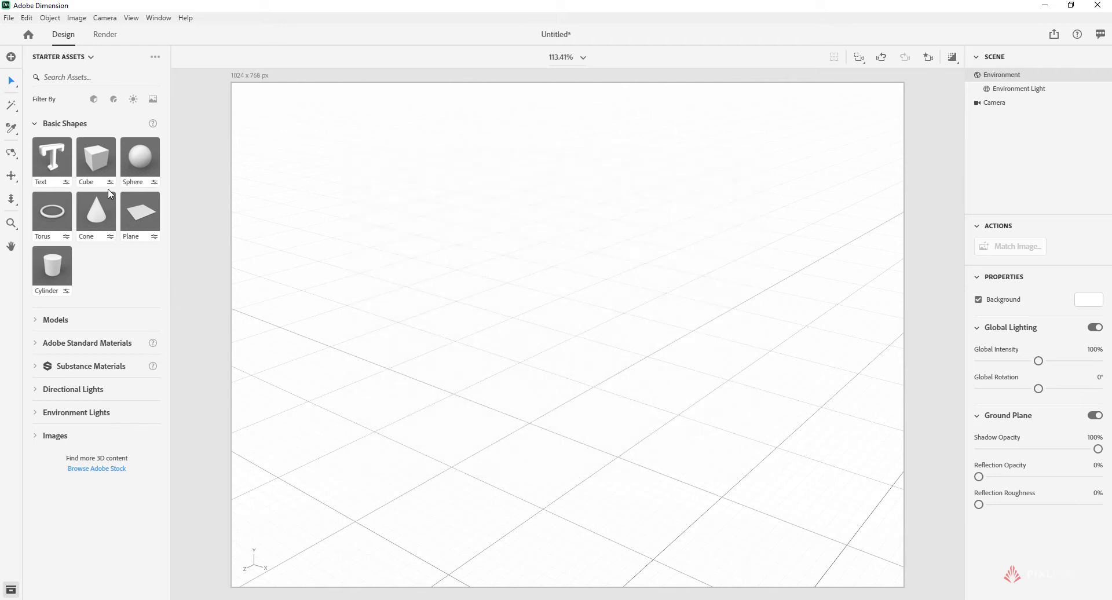
left_click(35, 323)
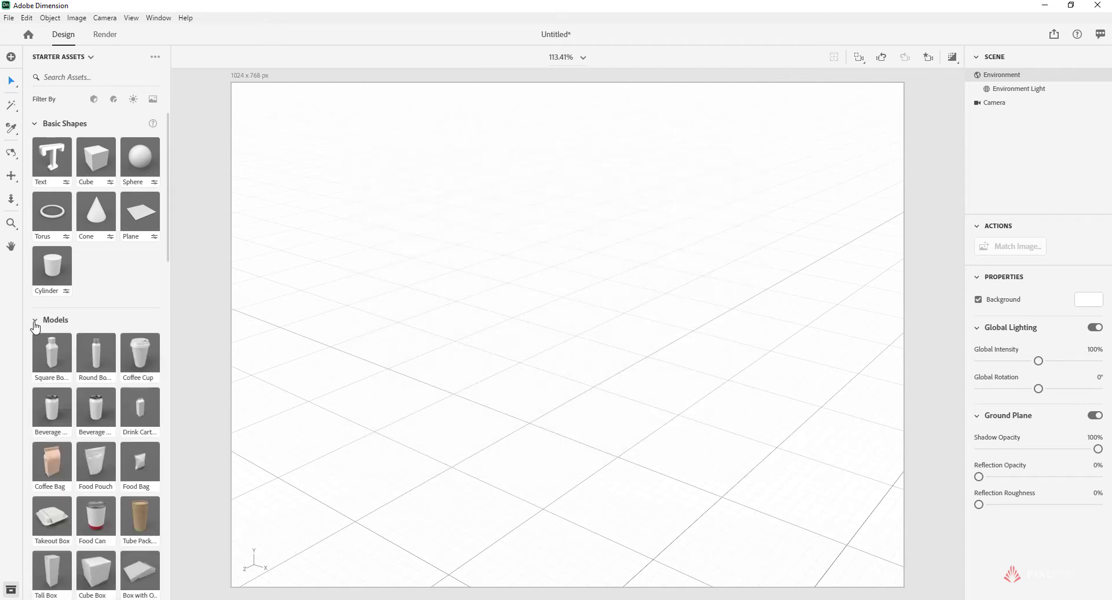
scroll(106, 373, "down", 15)
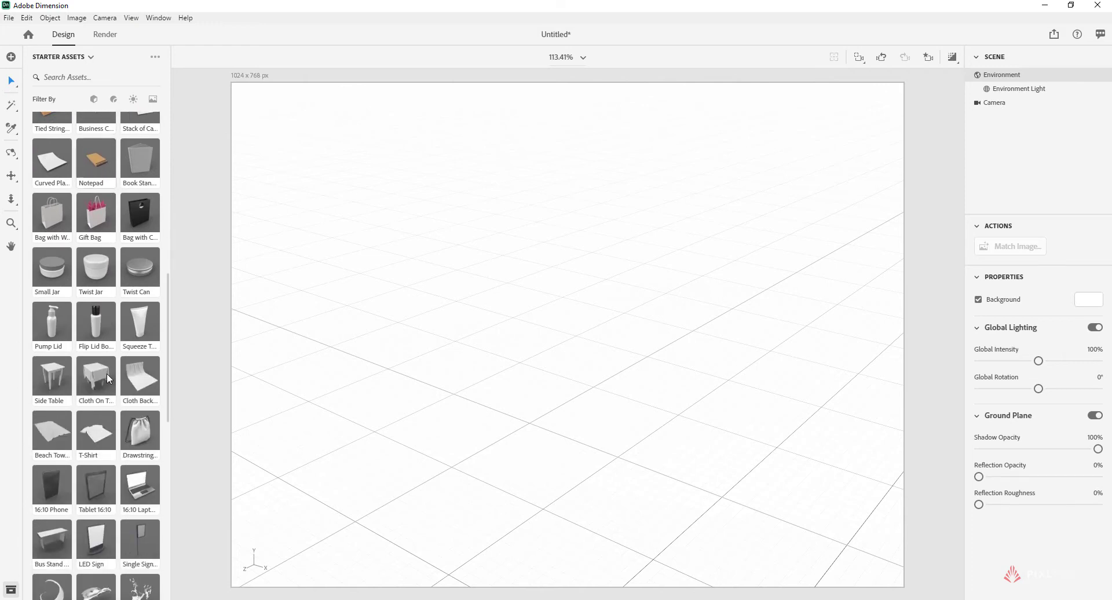
scroll(108, 376, "down", 8)
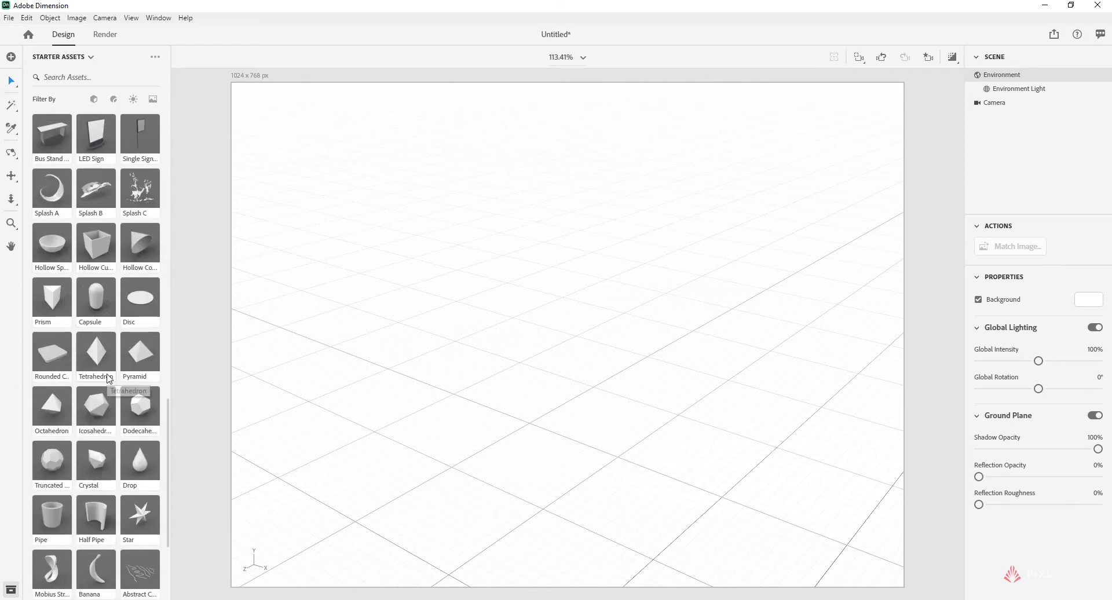
scroll(106, 373, "down", 3)
scroll(106, 374, "up", 15)
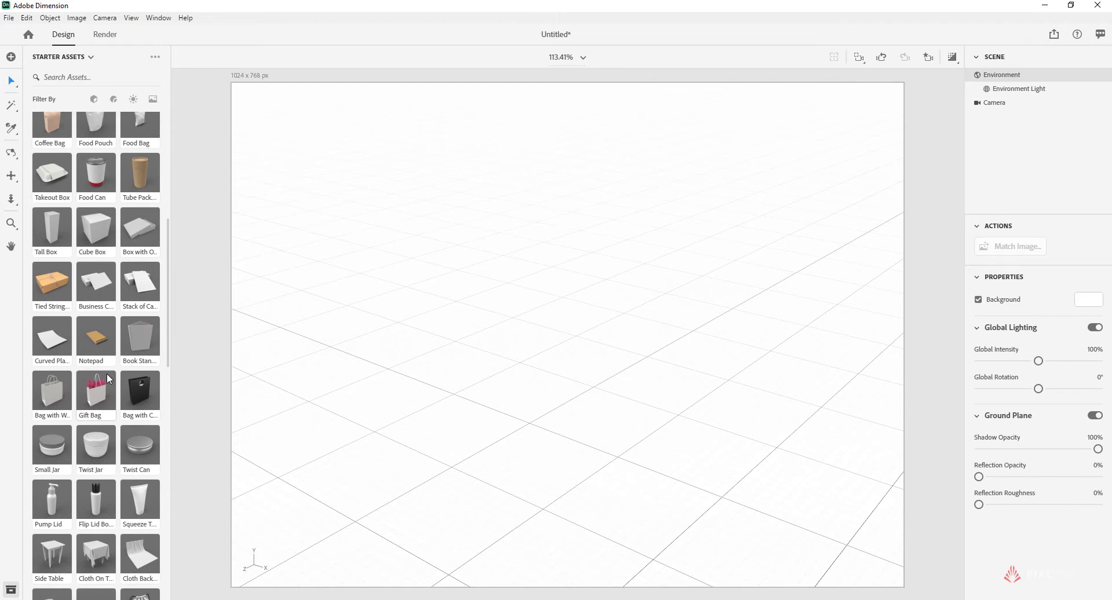
scroll(106, 374, "up", 5)
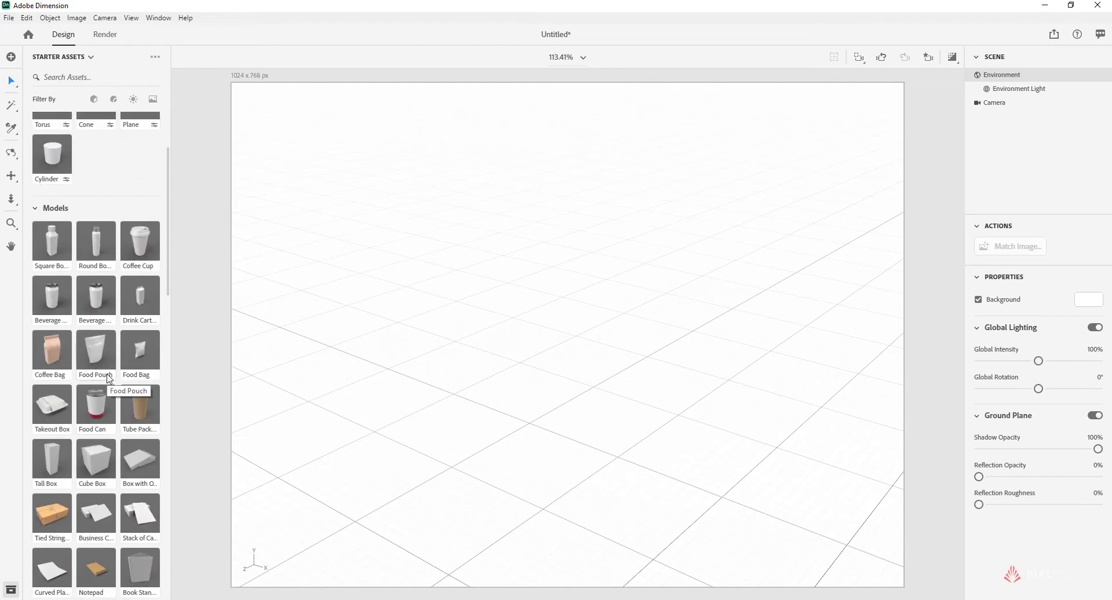
scroll(110, 378, "up", 2)
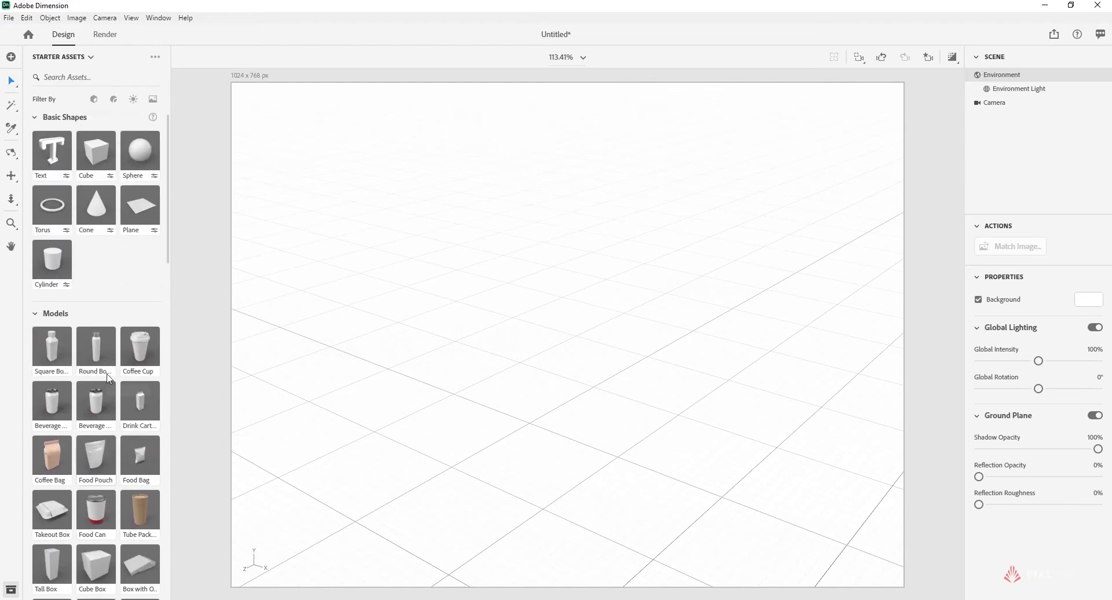
left_click(52, 357)
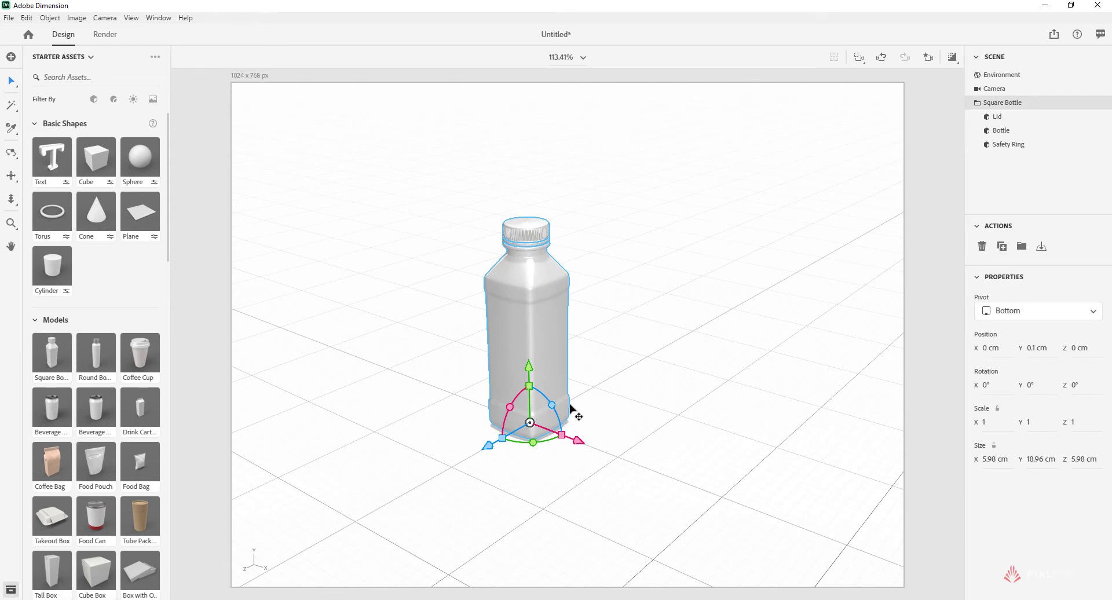
middle_click_drag(549, 352, 522, 327)
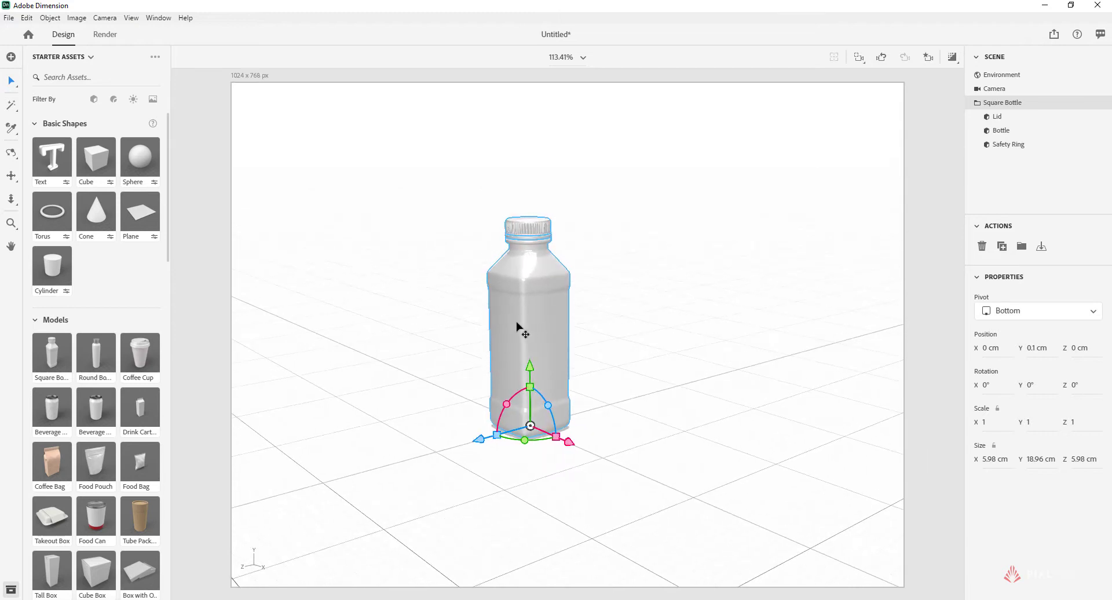
middle_click_drag(572, 372, 534, 334)
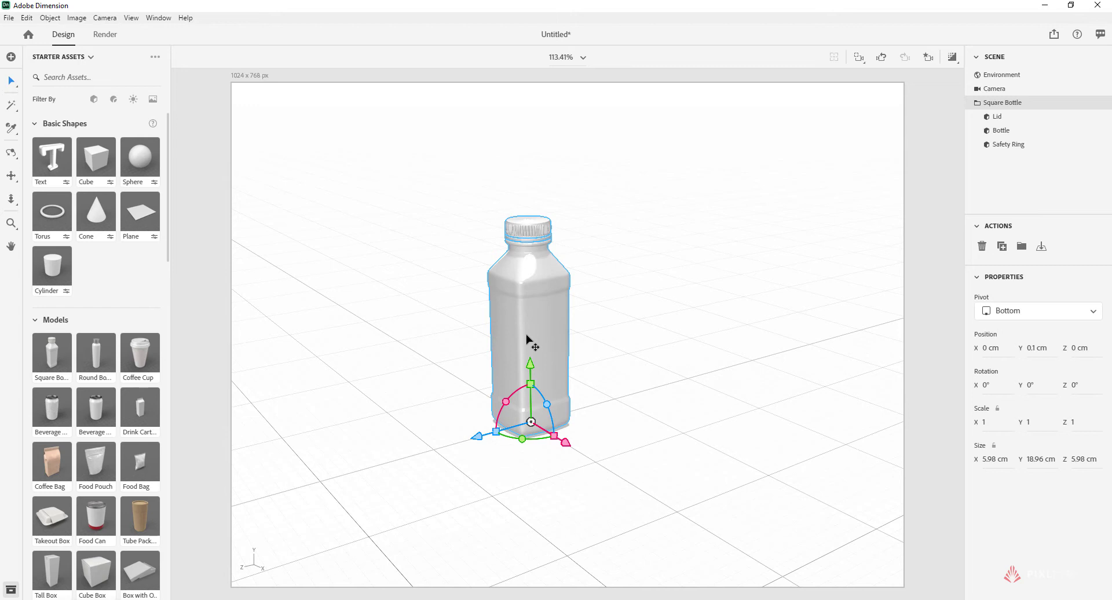
- Delete the Square Bottle from the scene and scroll through the Starter Assets models
key("Delete")
scroll(98, 343, "down", 5)
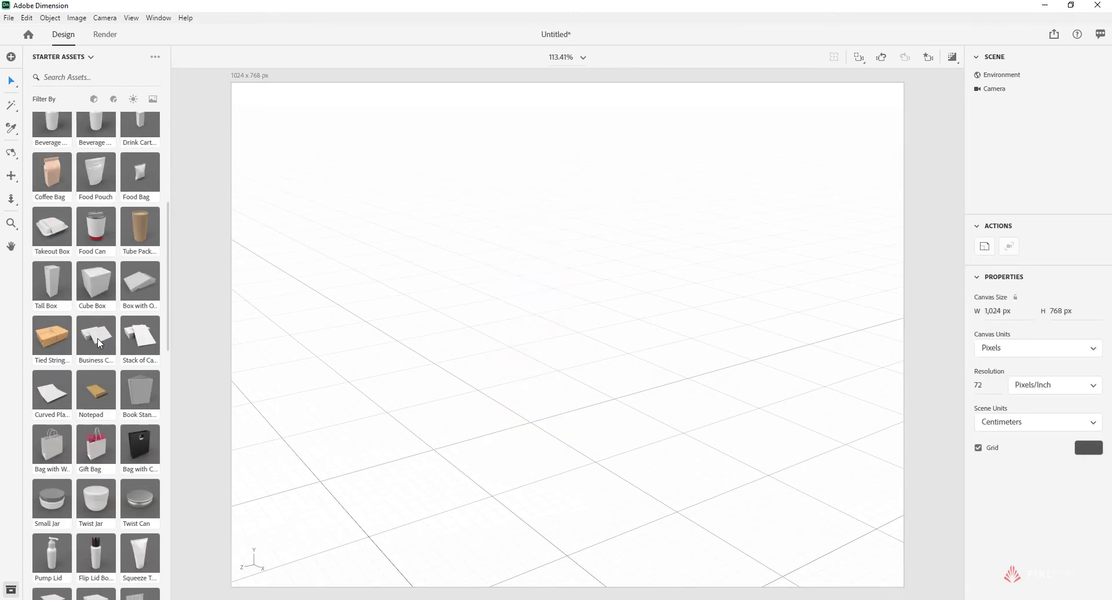
scroll(99, 343, "down", 15)
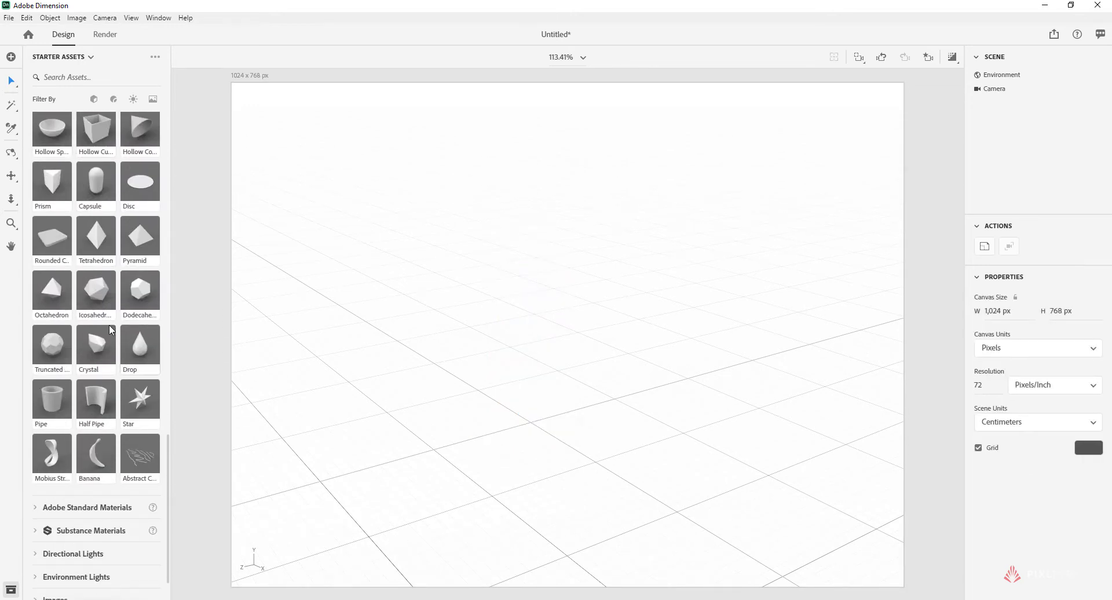
scroll(113, 329, "down", 1)
scroll(122, 322, "up", 2)
scroll(125, 319, "down", 2)
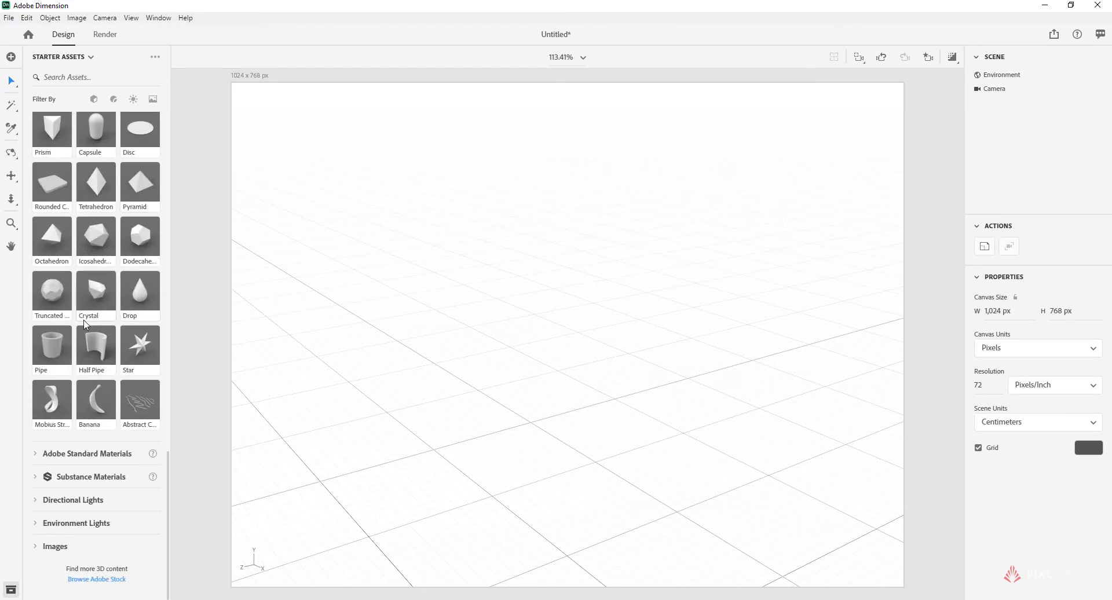
scroll(98, 289, "up", 10)
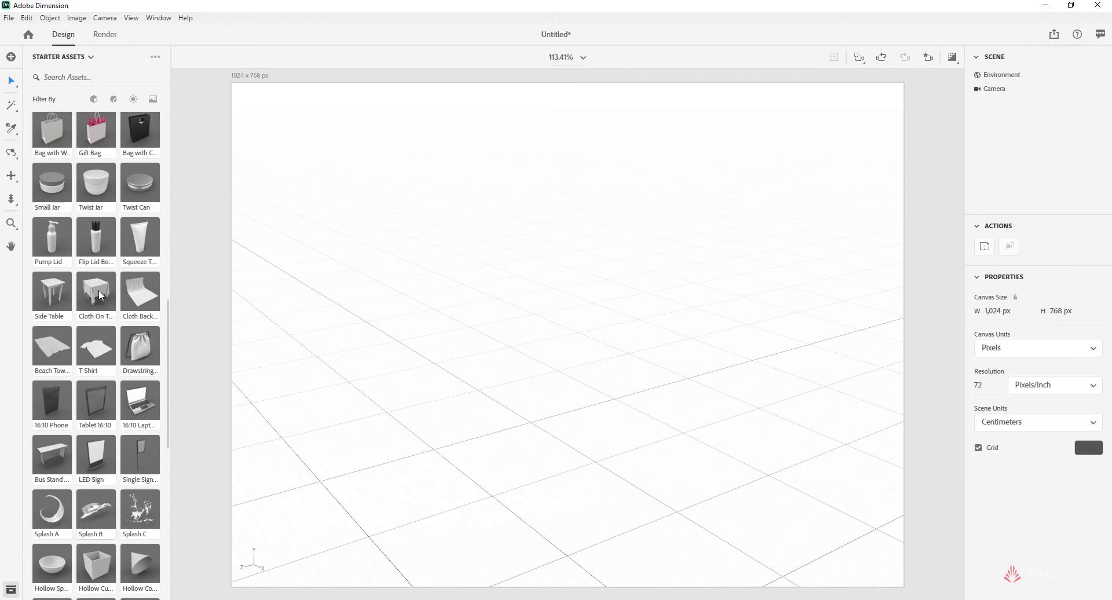
scroll(99, 290, "down", 8)
scroll(102, 295, "down", 2)
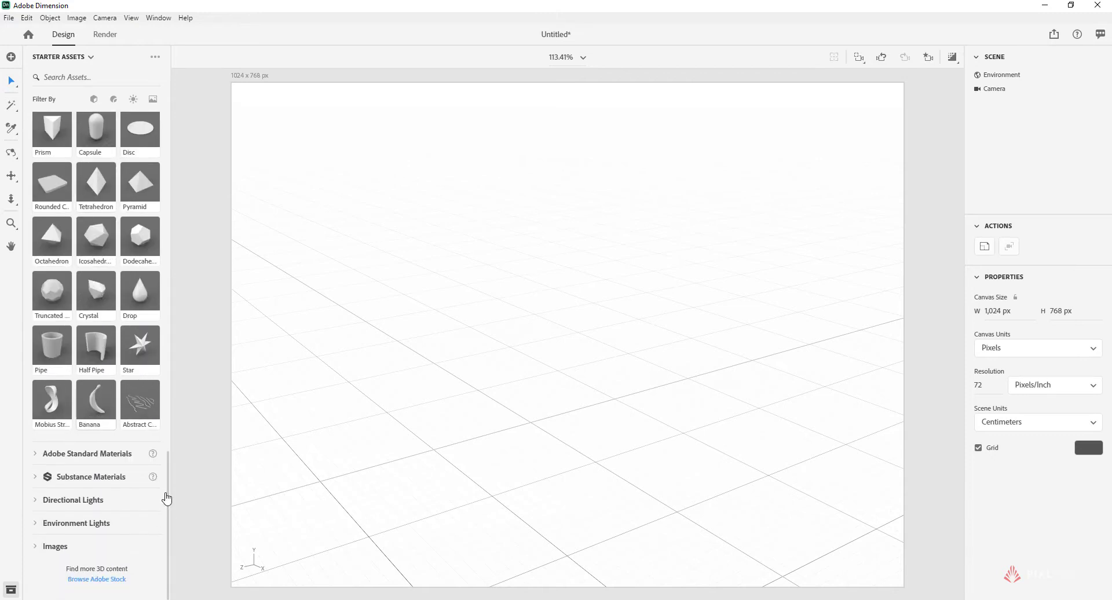
- Browse the Adobe Standard Materials and Substance Materials collections in Starter Assets
left_click(58, 455)
scroll(99, 199, "down", 5)
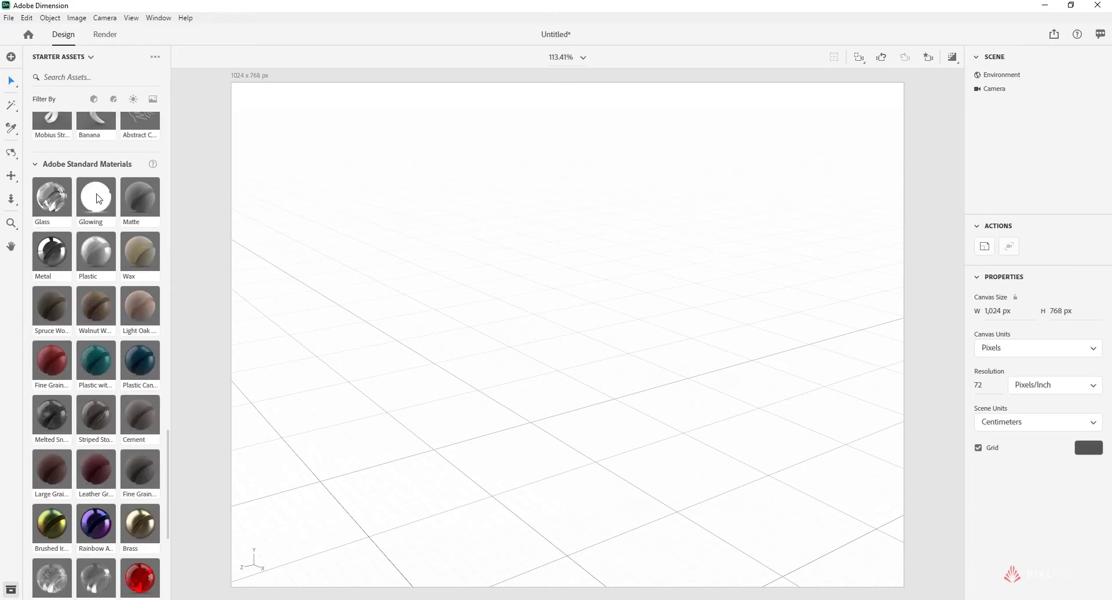
scroll(101, 342, "down", 4)
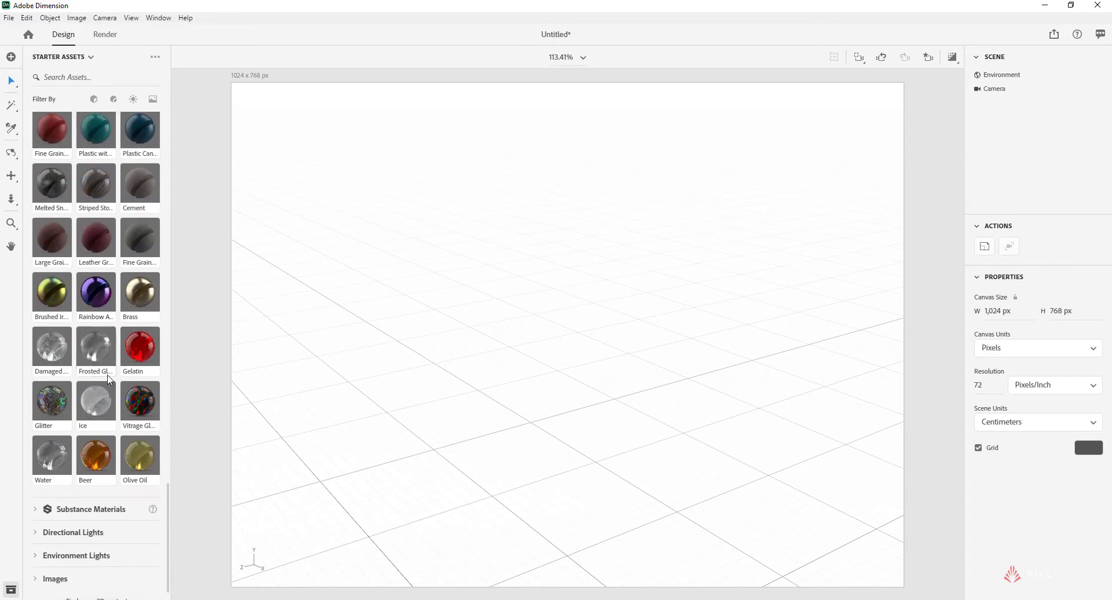
scroll(109, 380, "up", 3)
scroll(107, 386, "down", 4)
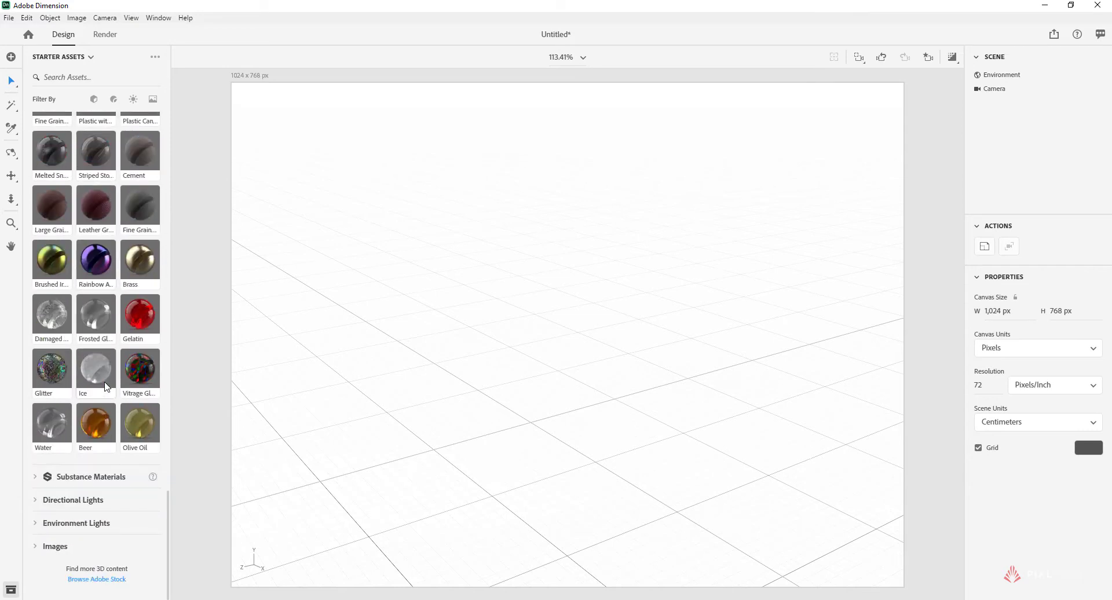
left_click(34, 477)
scroll(97, 405, "down", 6)
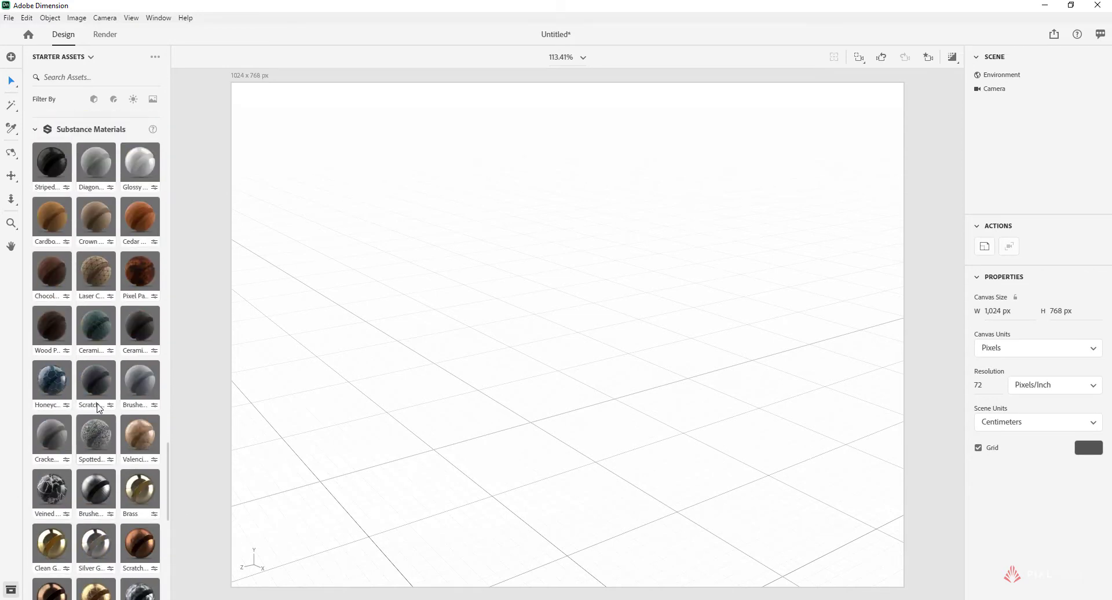
scroll(97, 405, "down", 2)
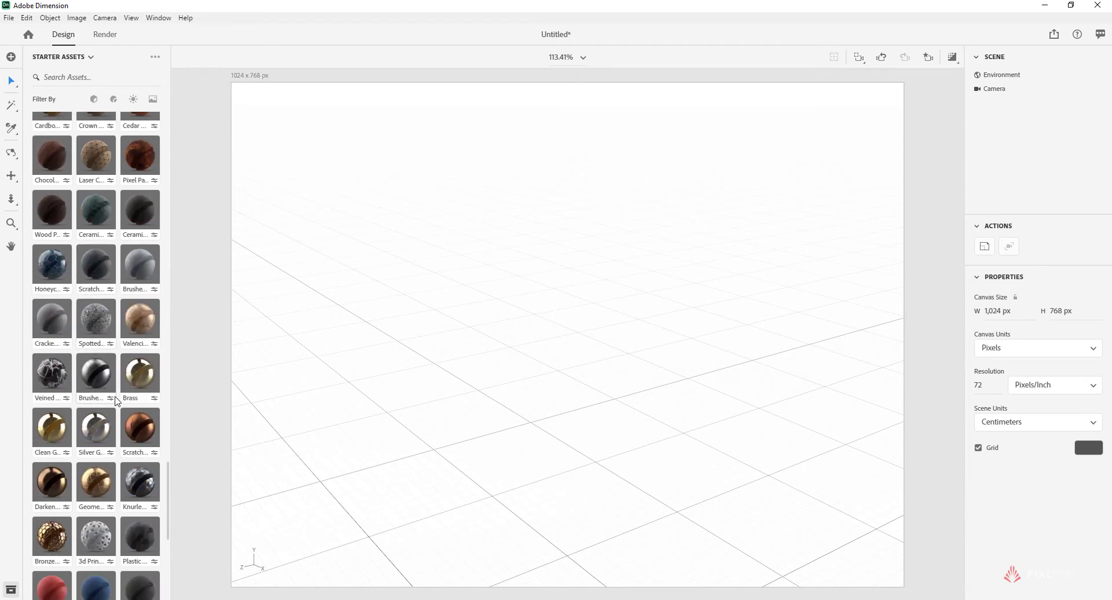
scroll(116, 401, "down", 6)
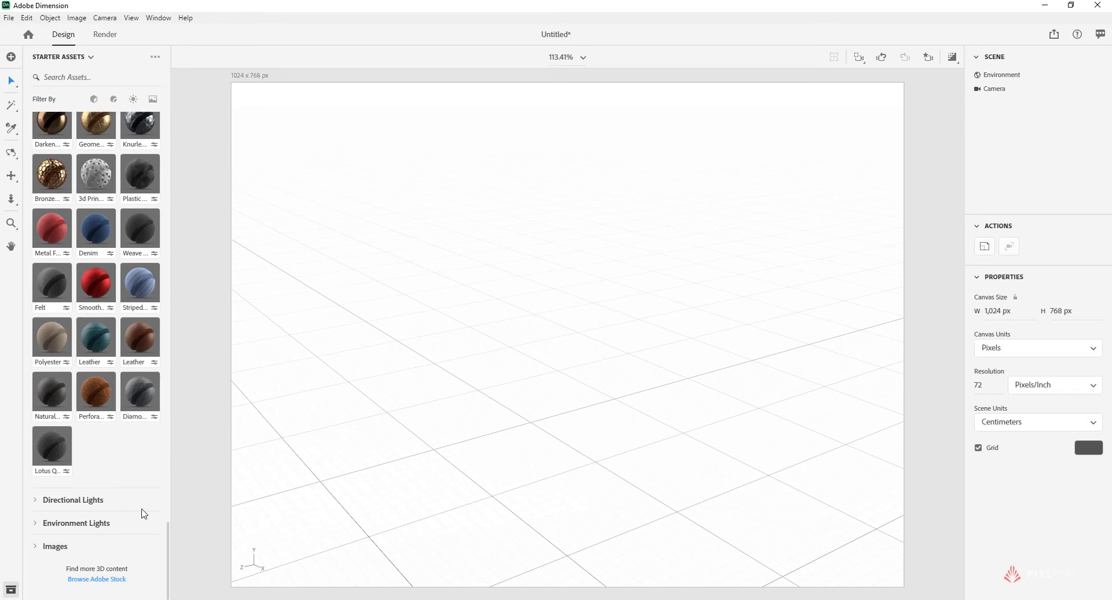
- Browse the Directional Lights, Environment Lights and Images presets in Starter Assets
left_click(46, 506)
scroll(112, 470, "down", 2)
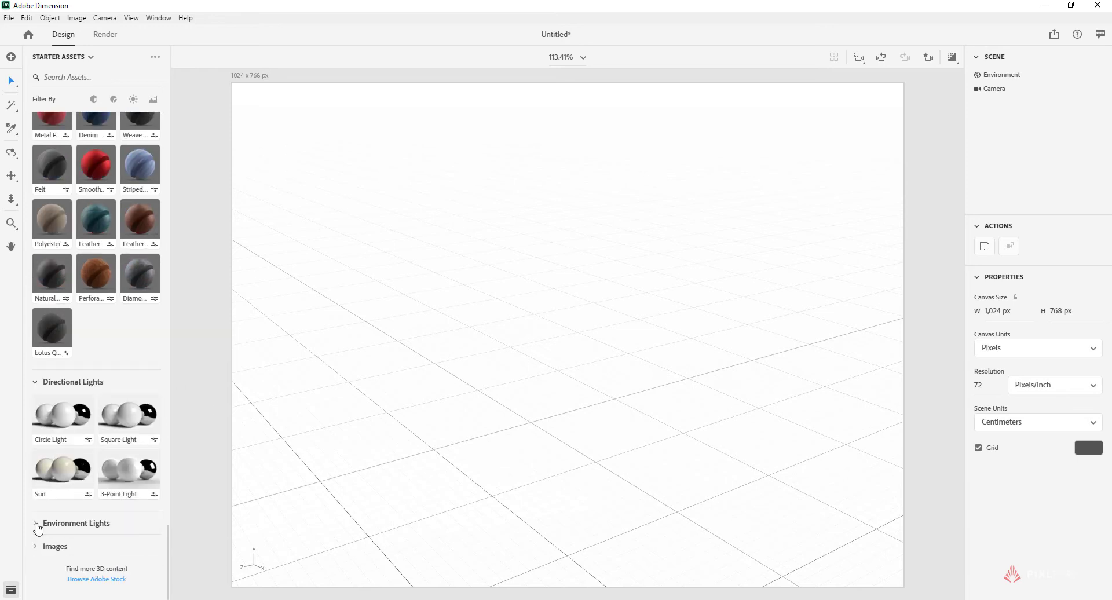
left_click(57, 518)
scroll(81, 511, "down", 8)
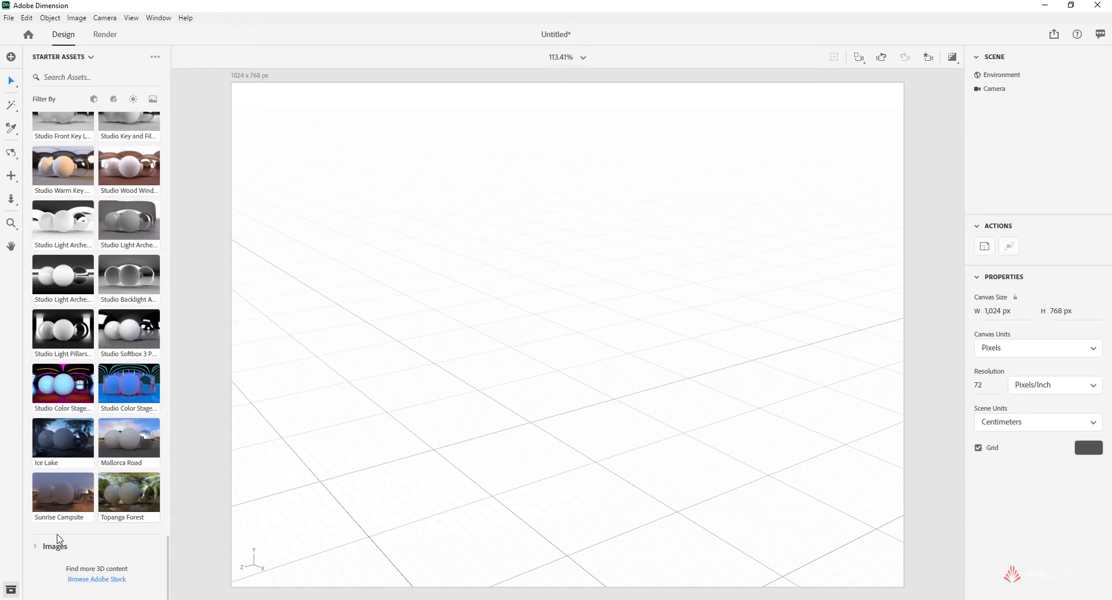
left_click(55, 545)
scroll(102, 376, "down", 6)
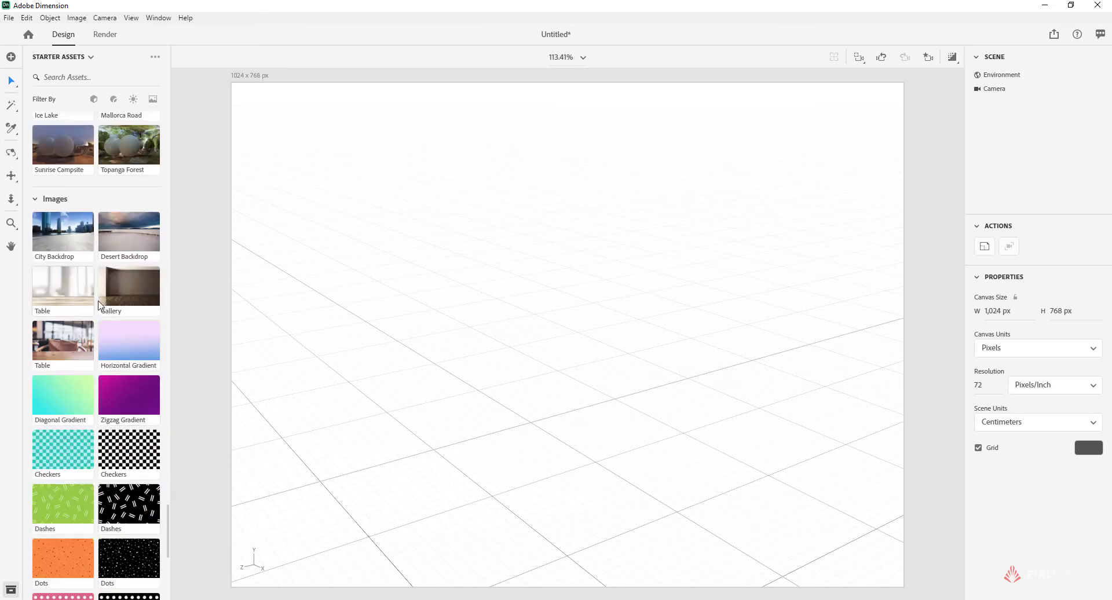
scroll(99, 516, "down", 4)
scroll(99, 516, "up", 14)
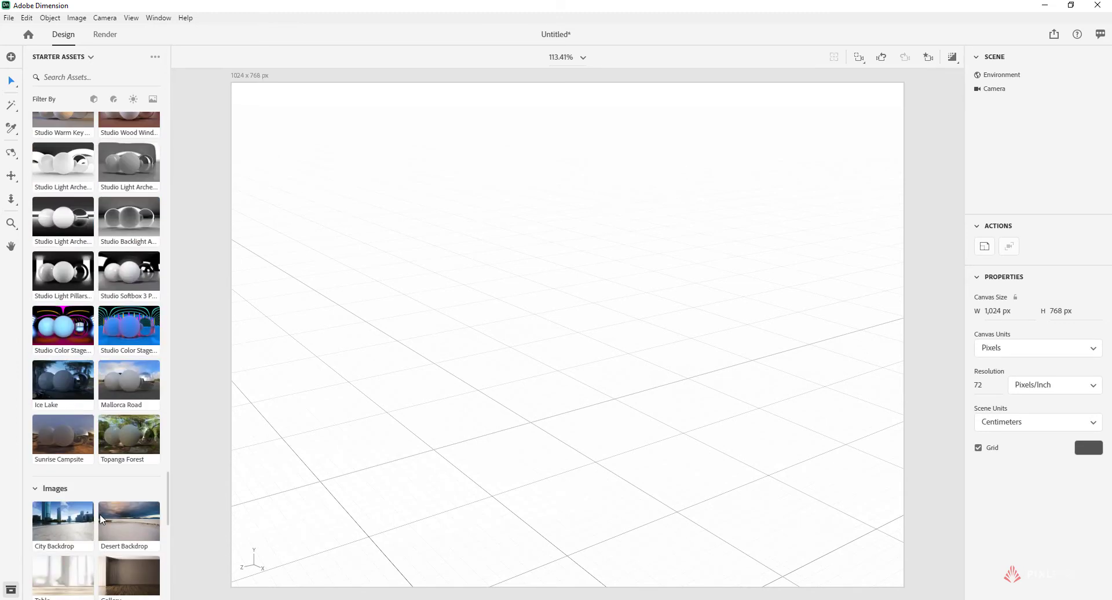
scroll(101, 518, "up", 20)
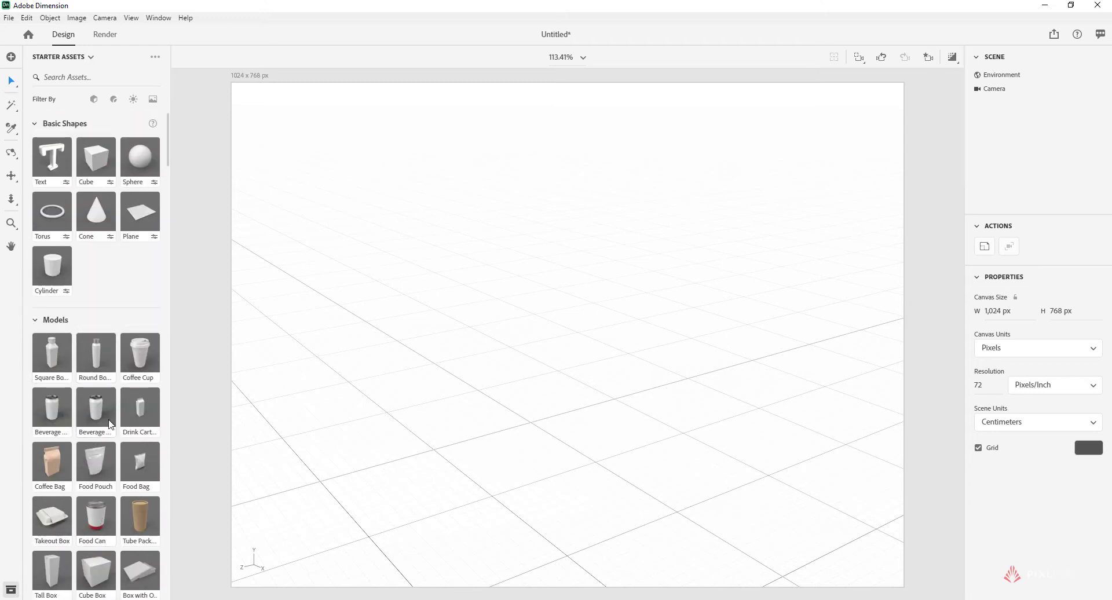
scroll(112, 426, "down", 3)
scroll(112, 425, "down", 7)
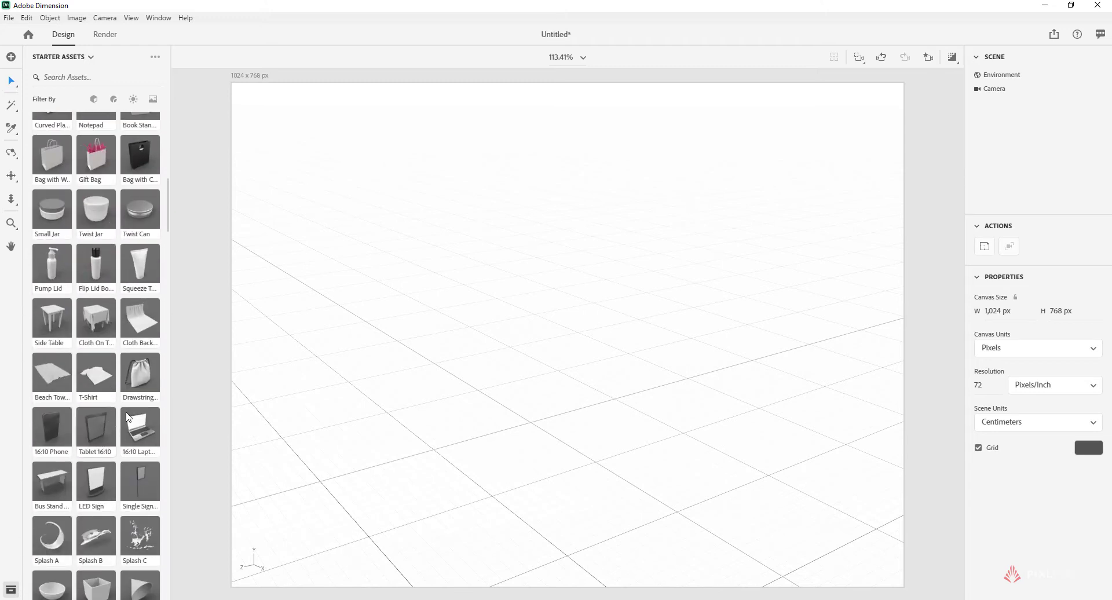
scroll(129, 405, "down", 2)
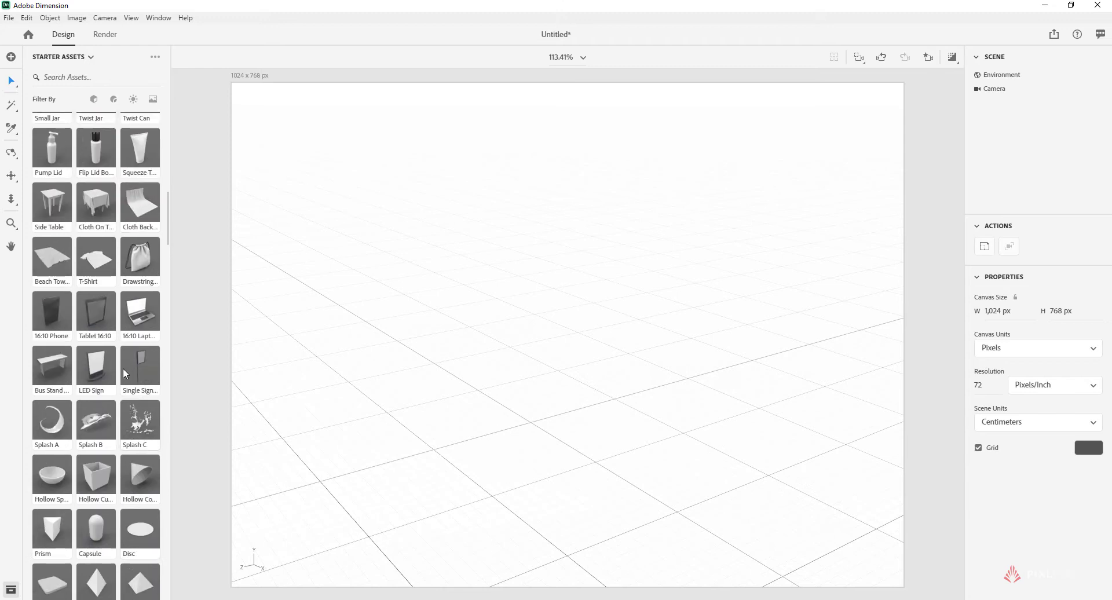
- Add the LED Sign model, zoom out, undo an accidental move and orbit around it
left_click(96, 380)
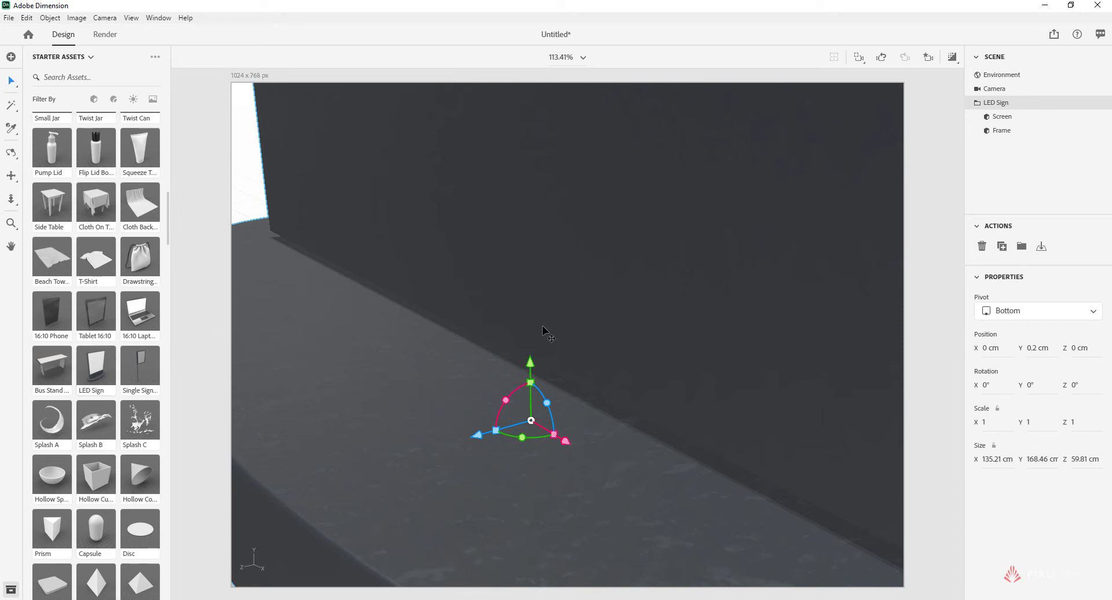
scroll(579, 344, "down", 10)
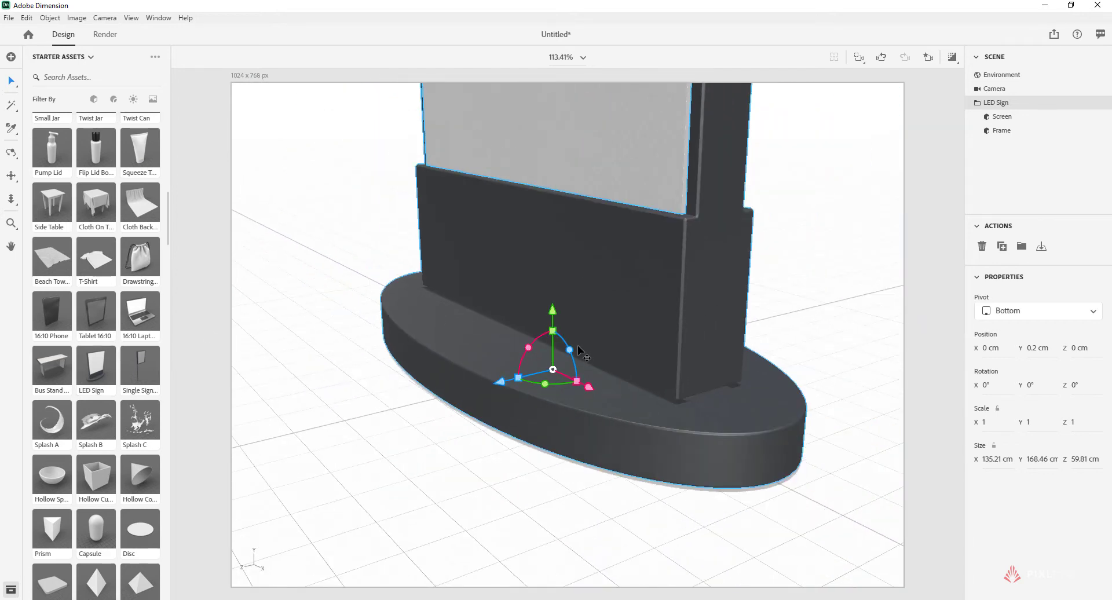
scroll(579, 347, "down", 8)
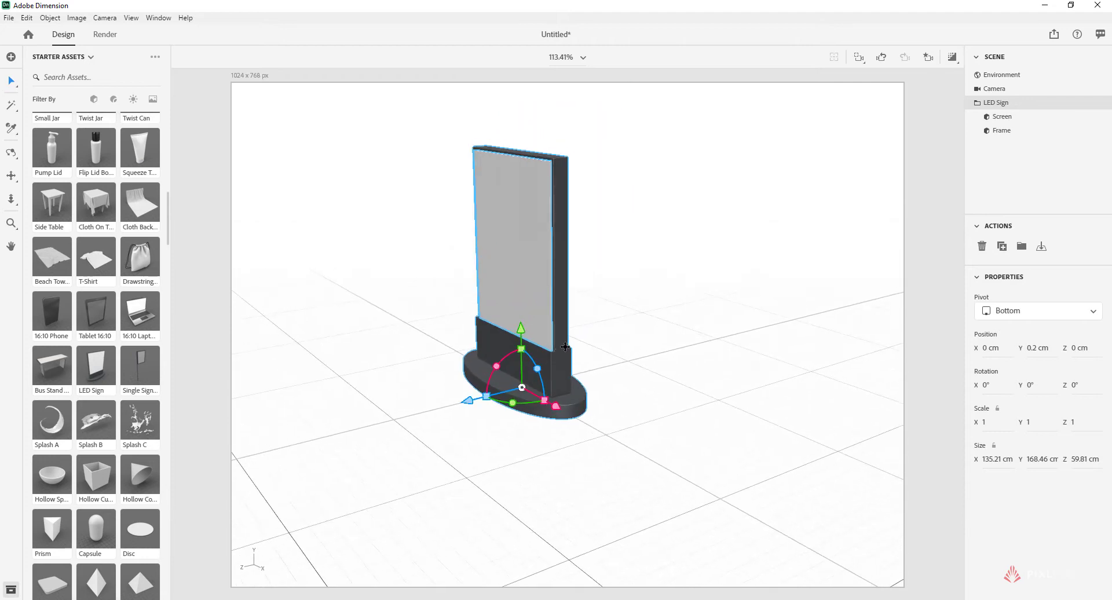
mouse_move(535, 370)
left_mouse_down()
mouse_move(523, 374)
mouse_move(532, 384)
mouse_move(525, 373)
left_mouse_up()
key("ctrl+z")
right_click_drag(525, 376, 586, 308)
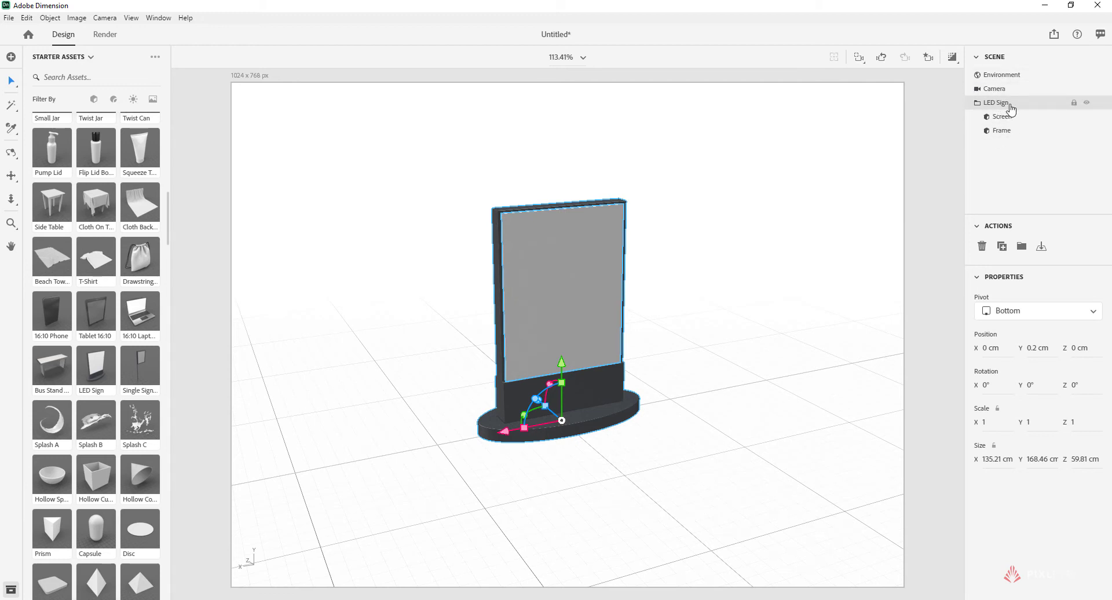
- Select the sign's Screen part and open its Screen Material settings
left_click(1006, 120)
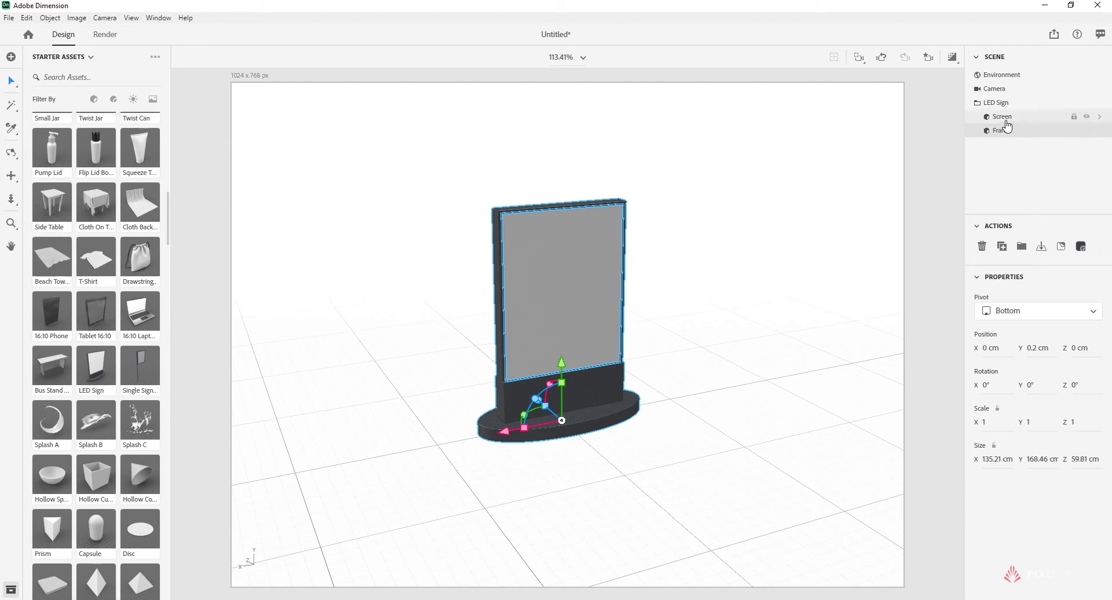
left_click(1008, 134)
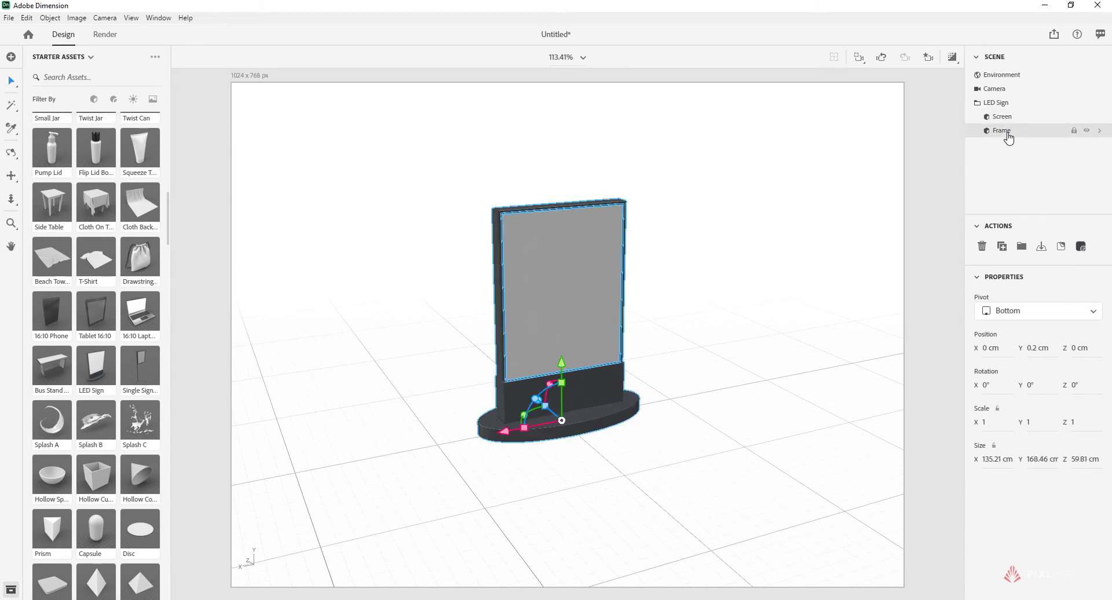
left_click(1004, 123)
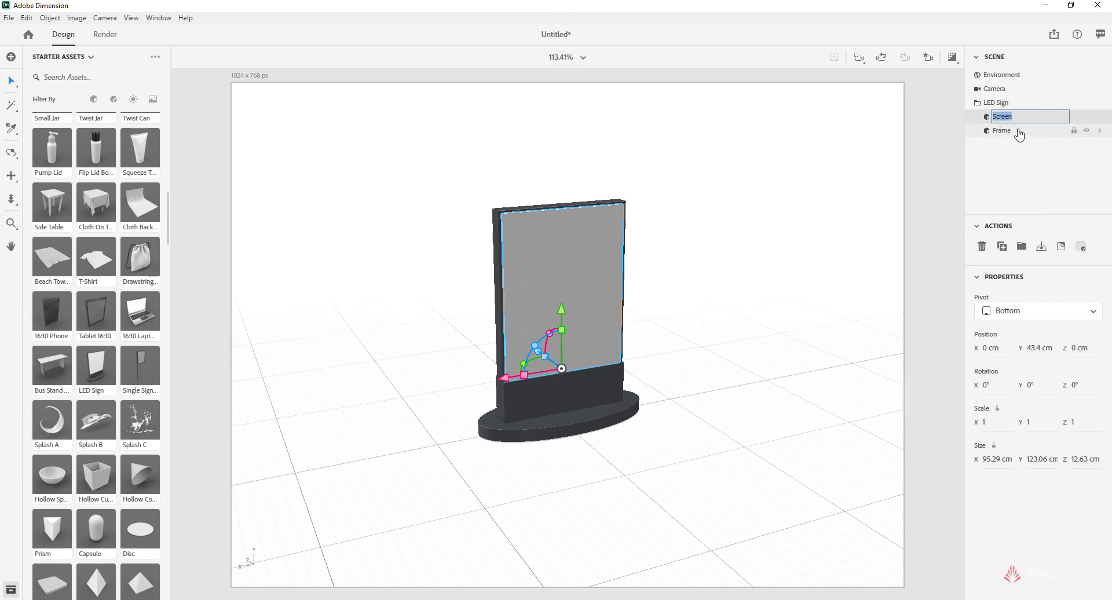
left_click(1011, 131)
double_click(992, 118)
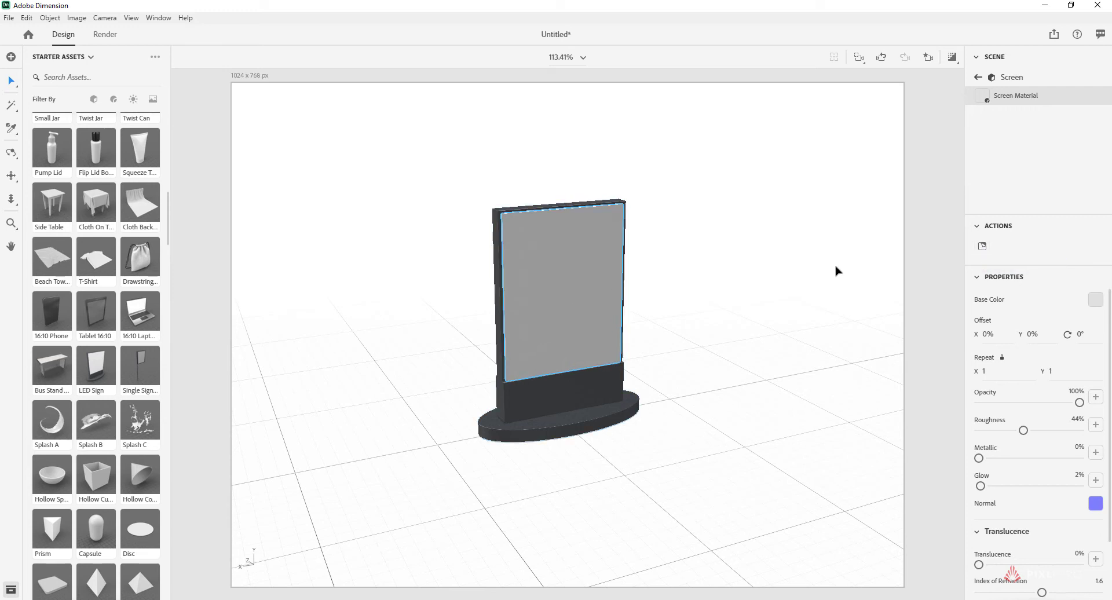
- Place a photo from the Pictures folder as a decal on the LED Sign's screen
left_click(983, 250)
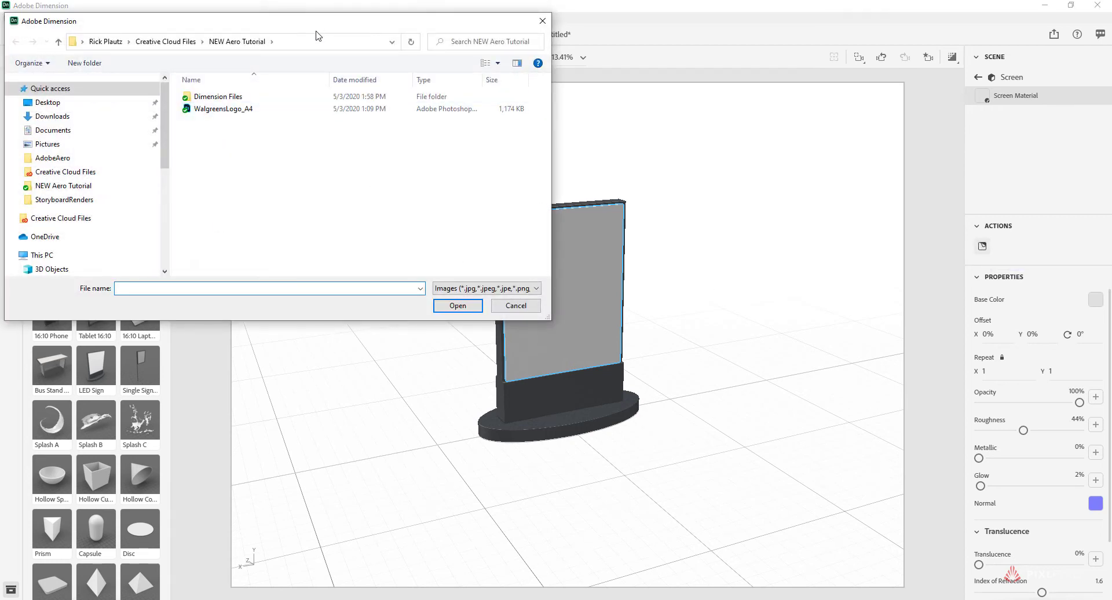
mouse_move(315, 26)
left_mouse_down()
mouse_move(678, 149)
mouse_move(385, 120)
mouse_move(320, 46)
left_mouse_up()
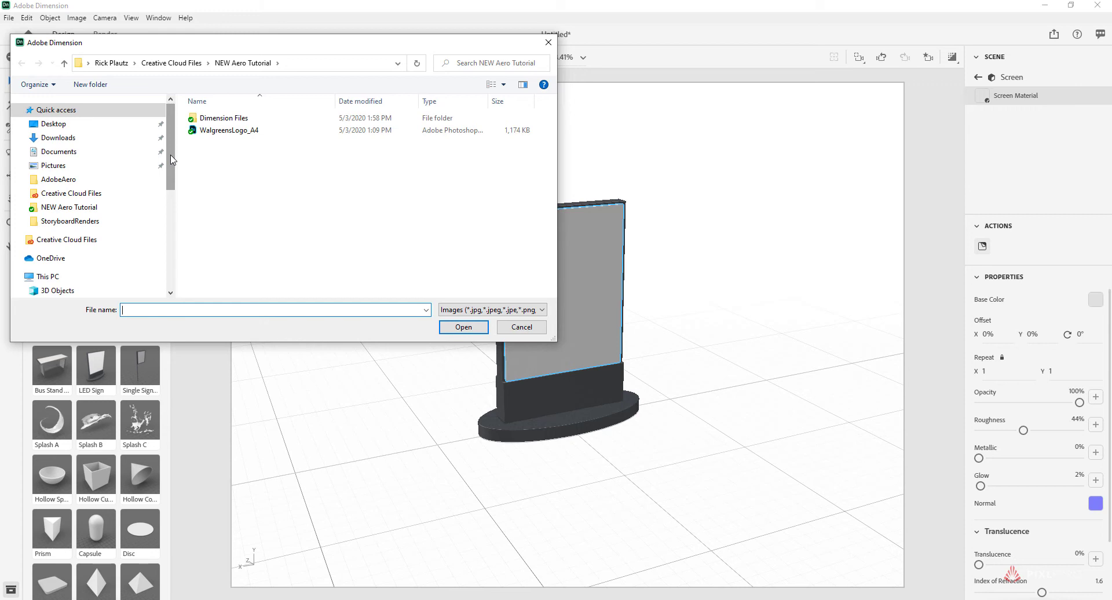
left_click_drag(254, 45, 280, 58)
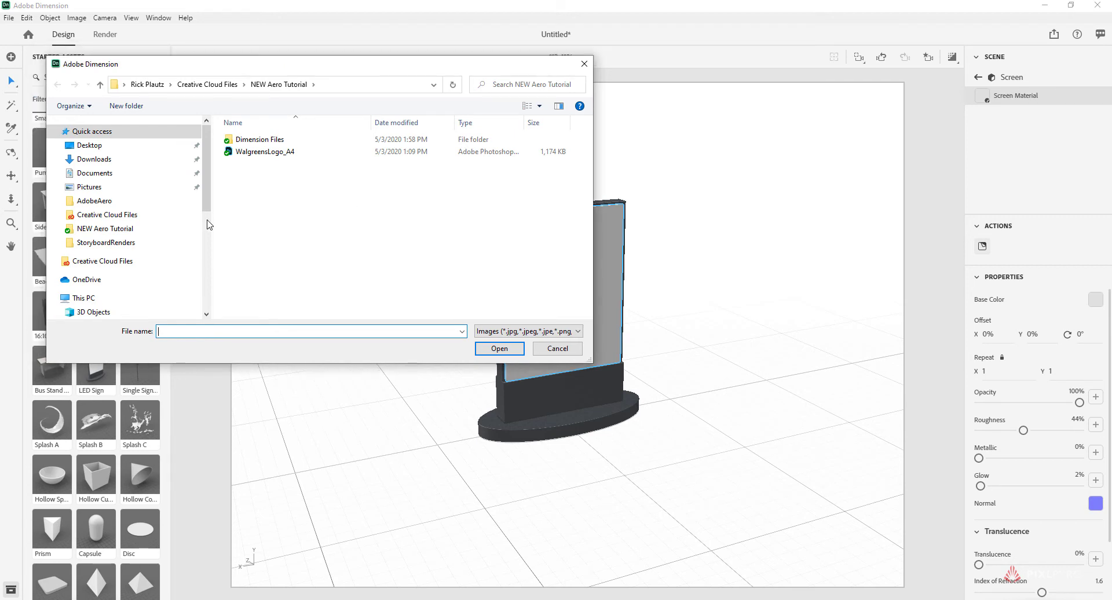
left_click(191, 173)
scroll(452, 220, "down", 4)
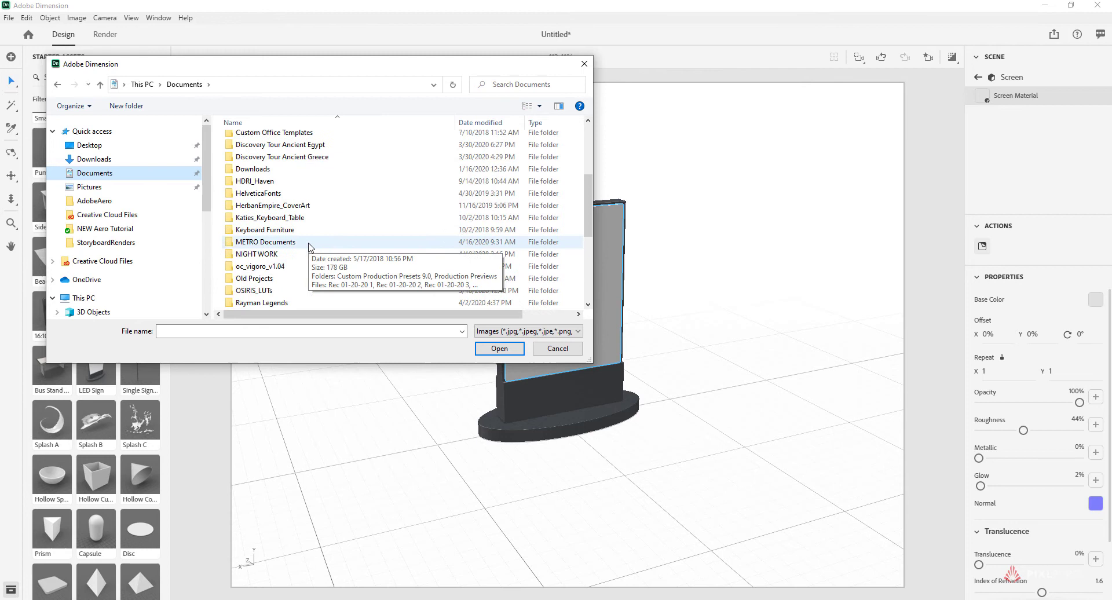
left_click(90, 187)
scroll(364, 241, "down", 5)
double_click(324, 273)
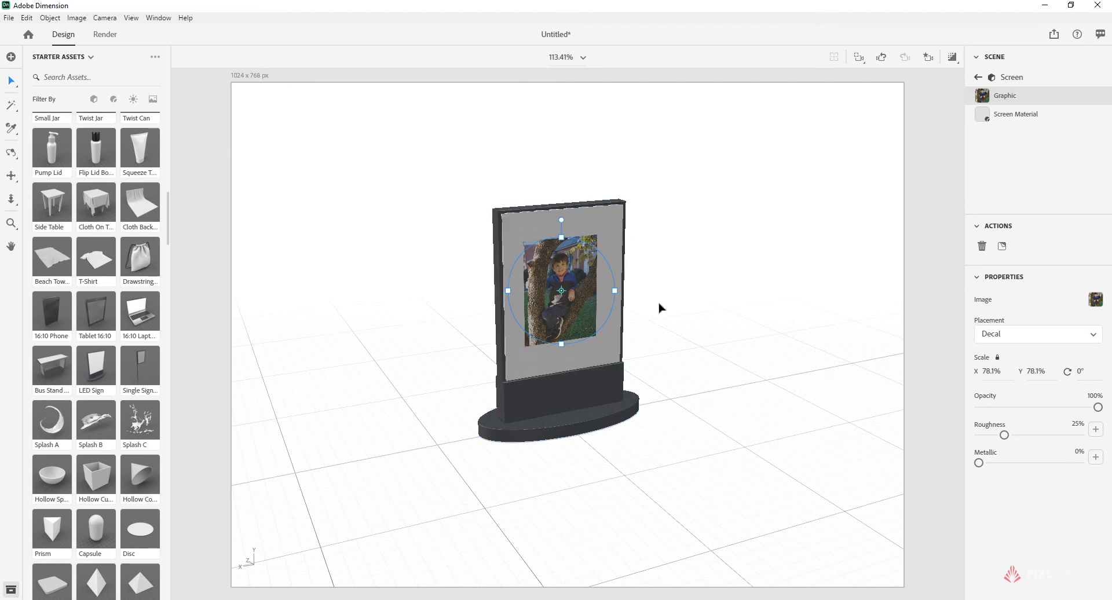
- Stretch the photo decal to 137.3% by 131.5% scale so it fills the screen
middle_click_drag(545, 377, 633, 325)
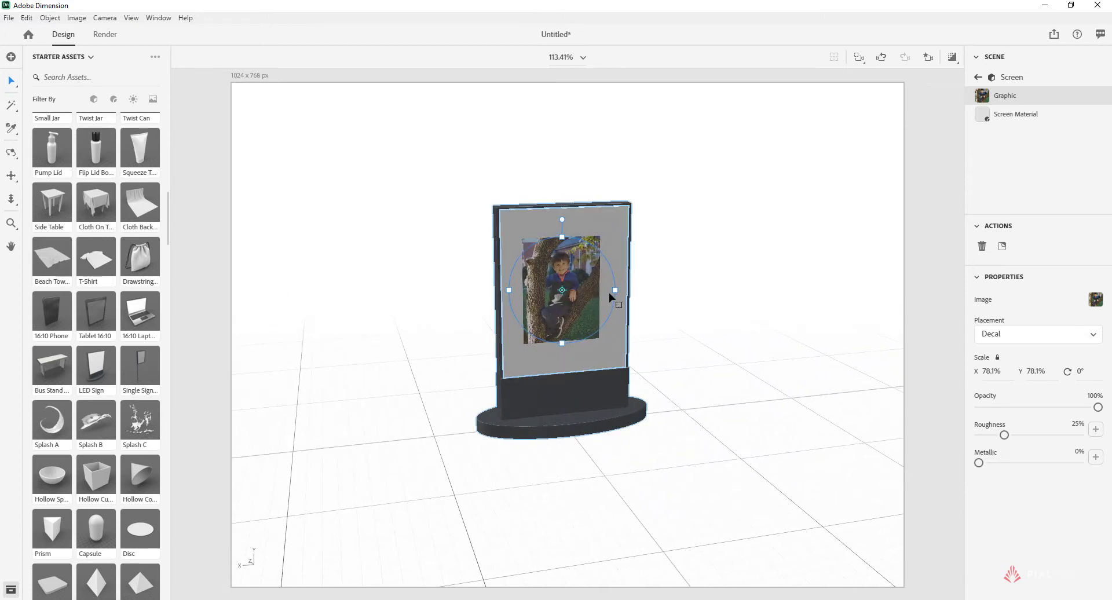
left_click_drag(615, 295, 646, 293)
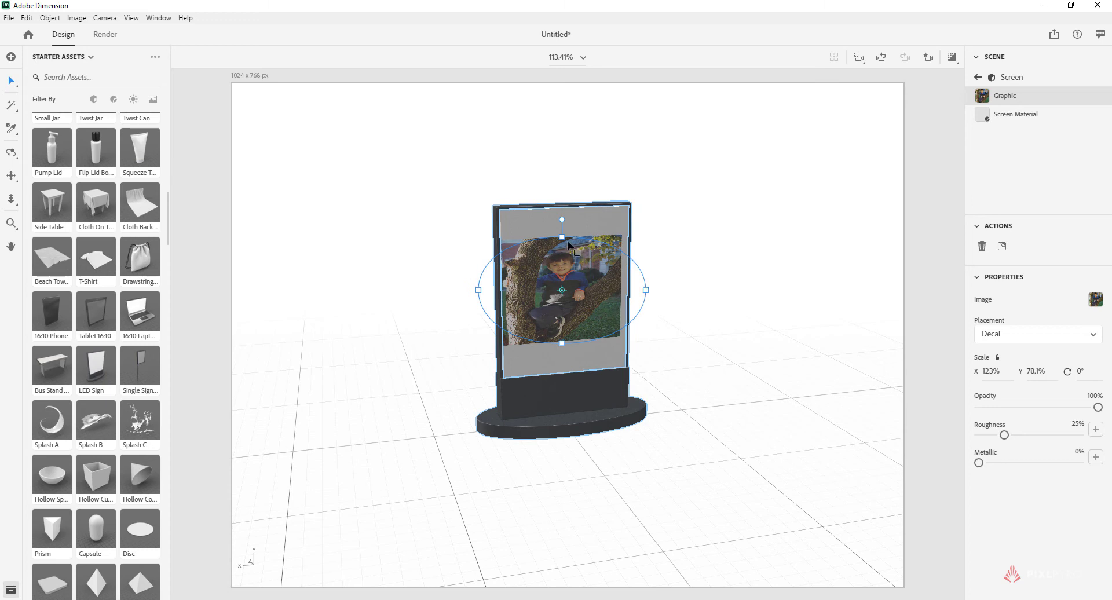
left_click_drag(562, 234, 557, 207)
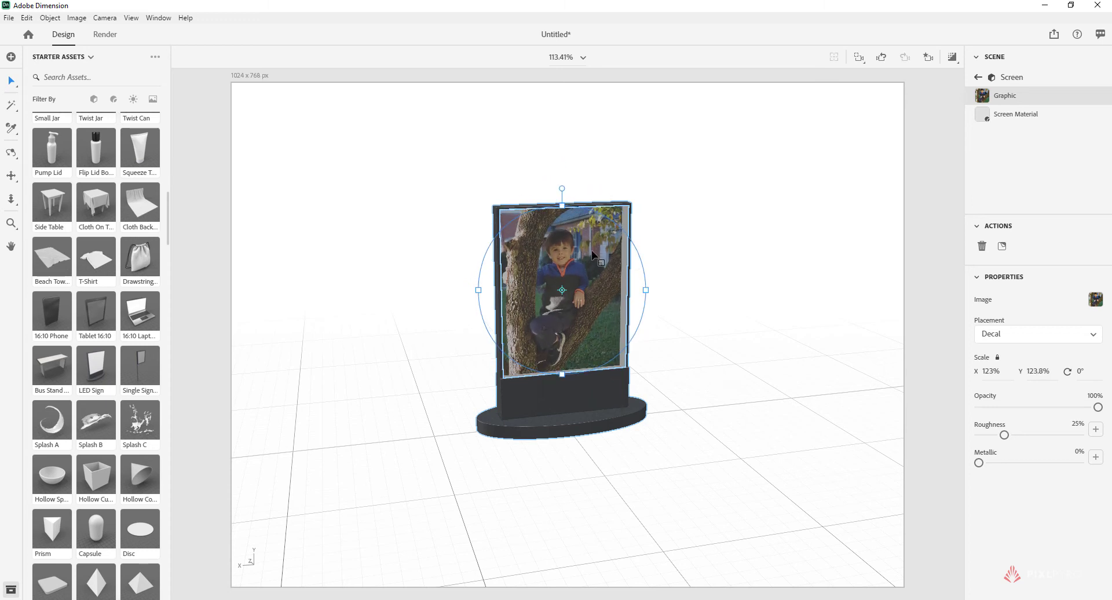
left_click_drag(646, 290, 651, 290)
mouse_move(569, 305)
left_mouse_down()
mouse_move(561, 296)
mouse_move(591, 313)
mouse_move(569, 304)
left_mouse_up()
left_click_drag(652, 291, 657, 290)
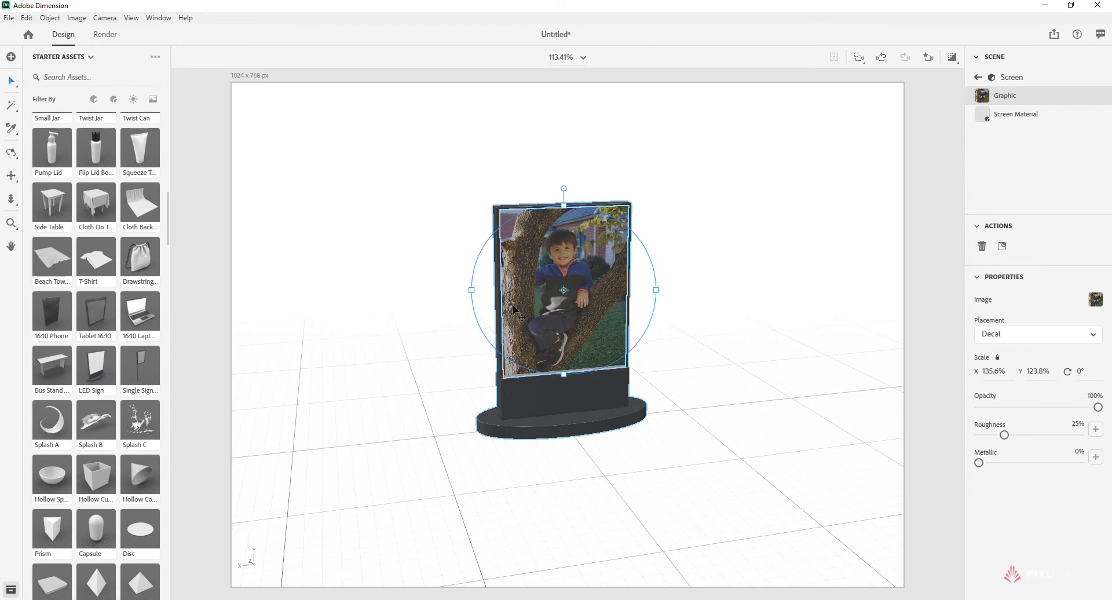
left_click_drag(469, 291, 467, 293)
left_click_drag(563, 378, 566, 383)
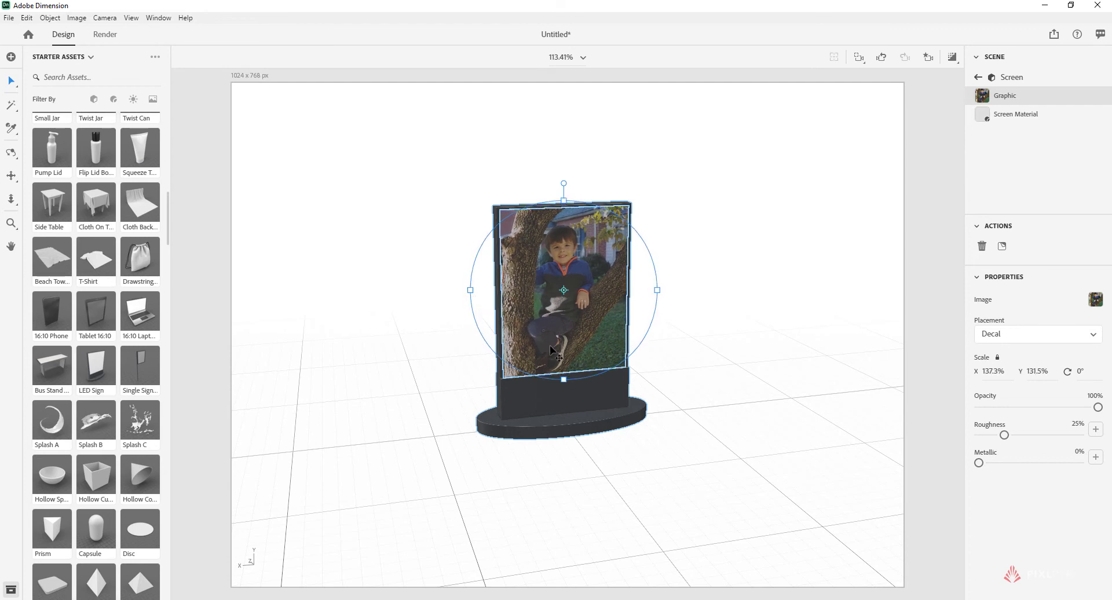
- Select the LED Sign's Frame part and open its Metal Material settings
left_click(653, 402)
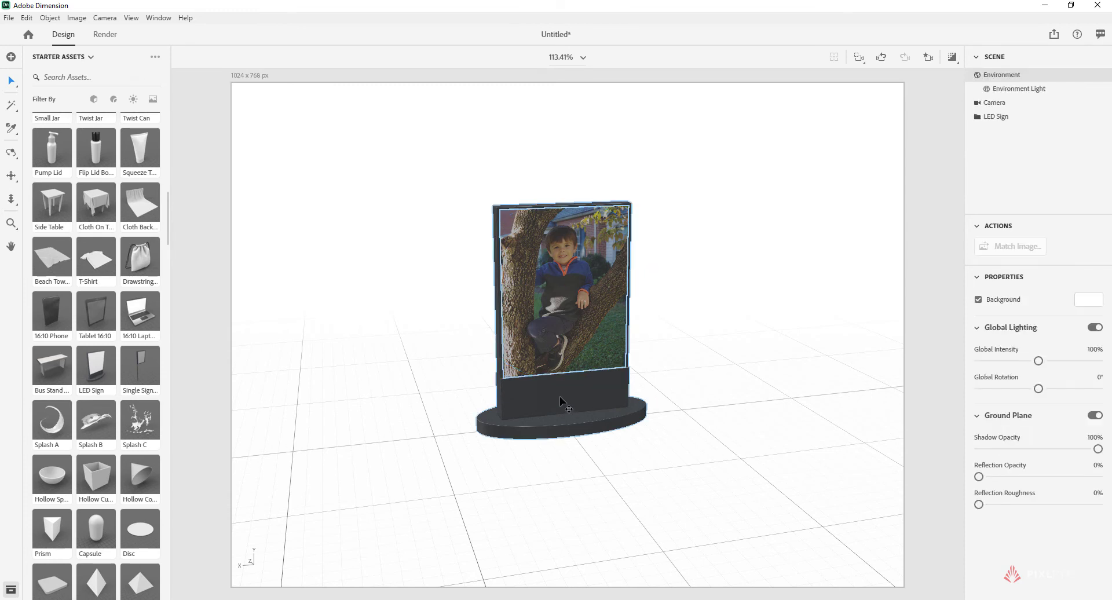
mouse_move(560, 397)
right_mouse_down()
mouse_move(680, 411)
mouse_move(653, 404)
mouse_move(648, 417)
mouse_move(881, 390)
mouse_move(544, 395)
right_mouse_up()
left_click(517, 395)
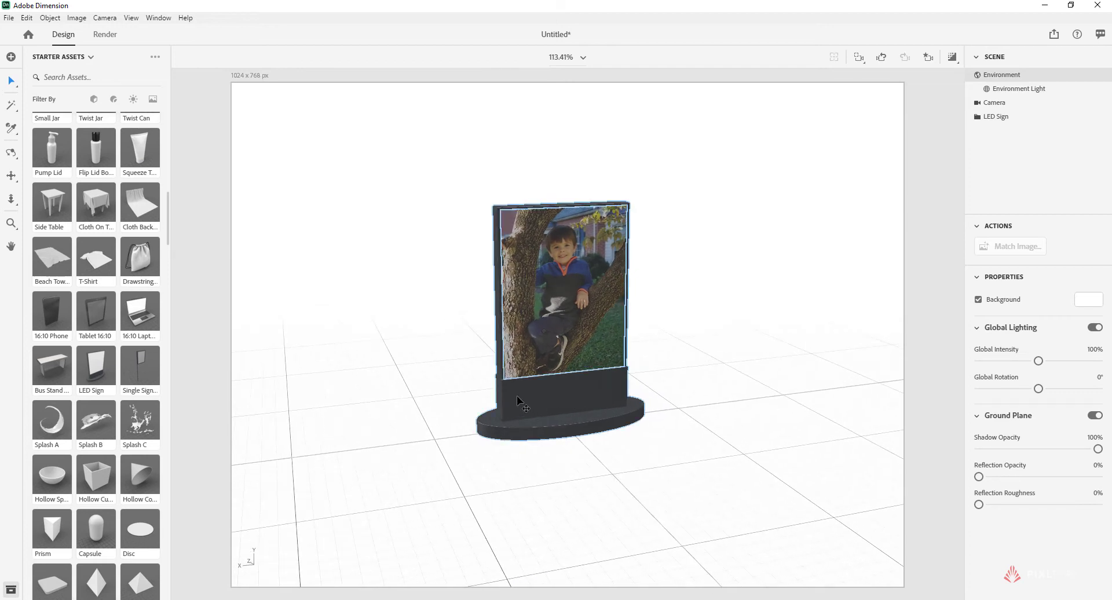
left_click(523, 399)
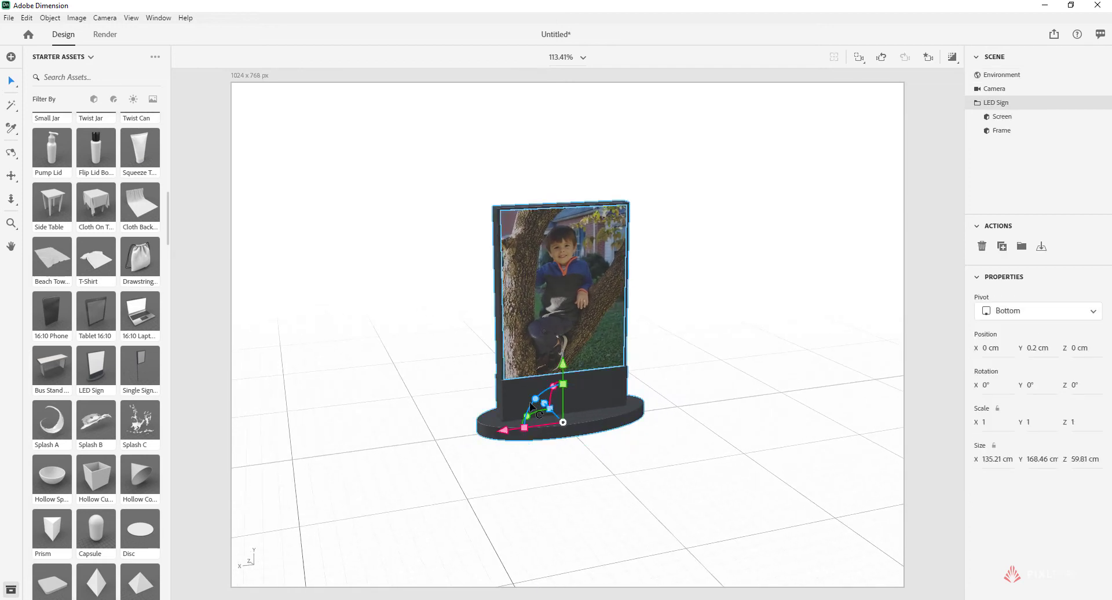
left_click(1013, 117)
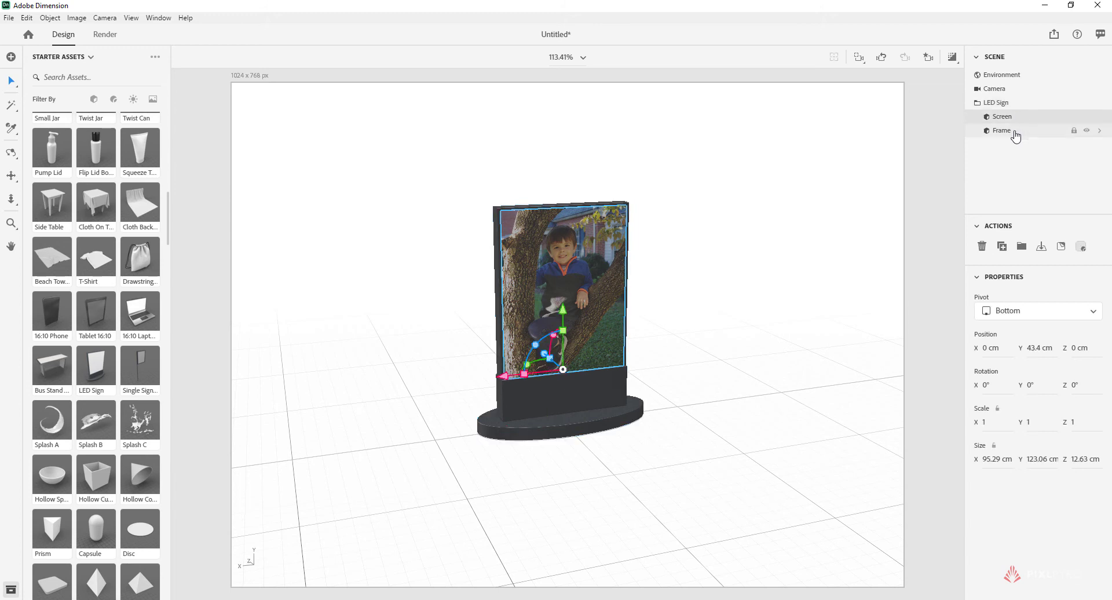
left_click(1014, 132)
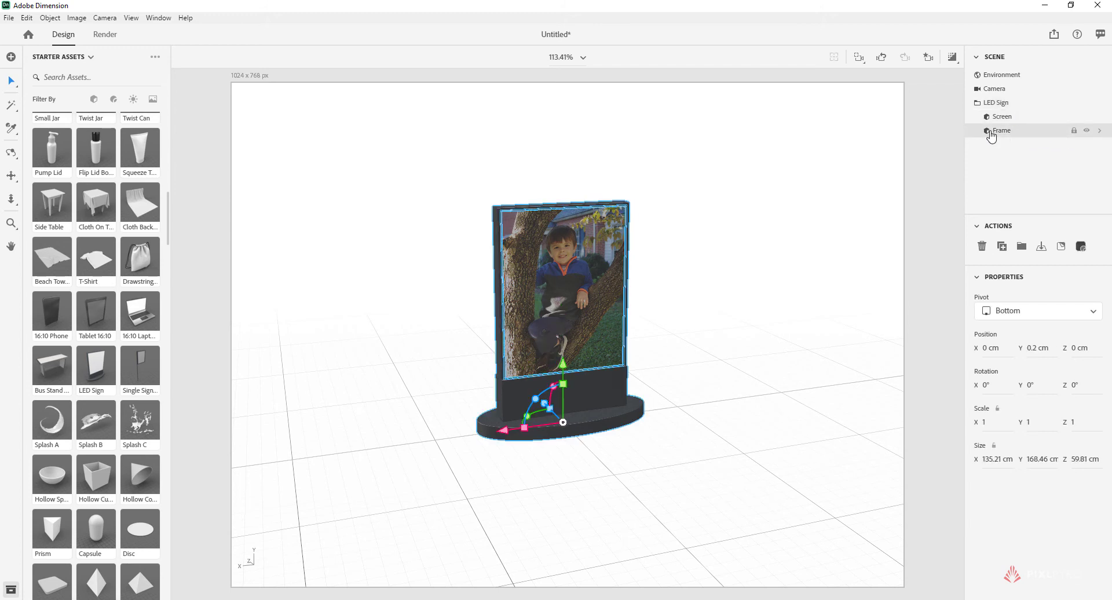
double_click(989, 132)
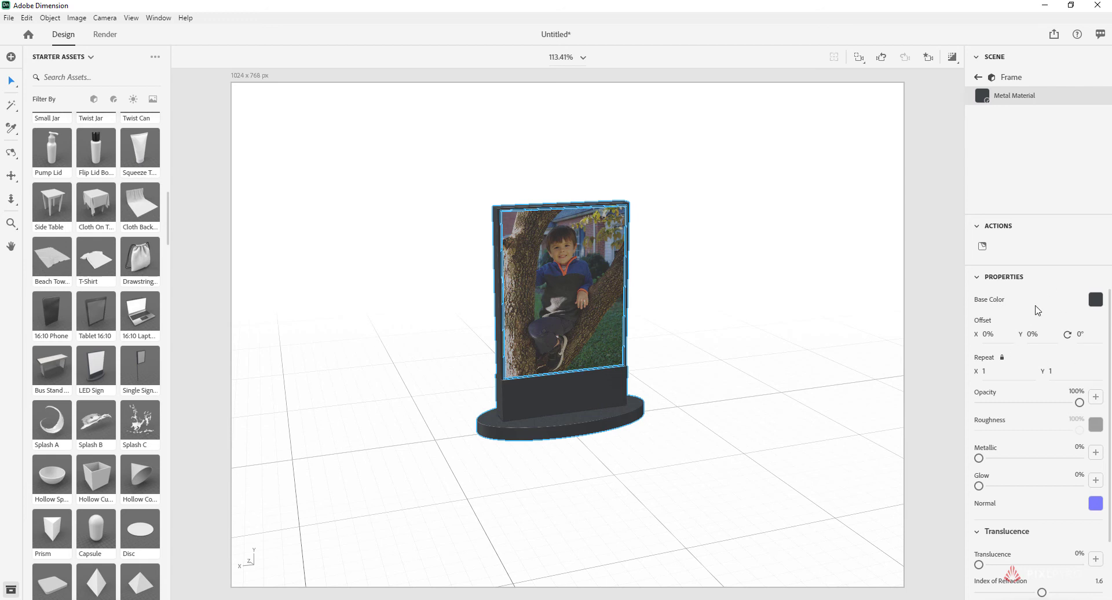
- Try white, brown and red base colours on the frame, then settle on grey
left_click(1097, 301)
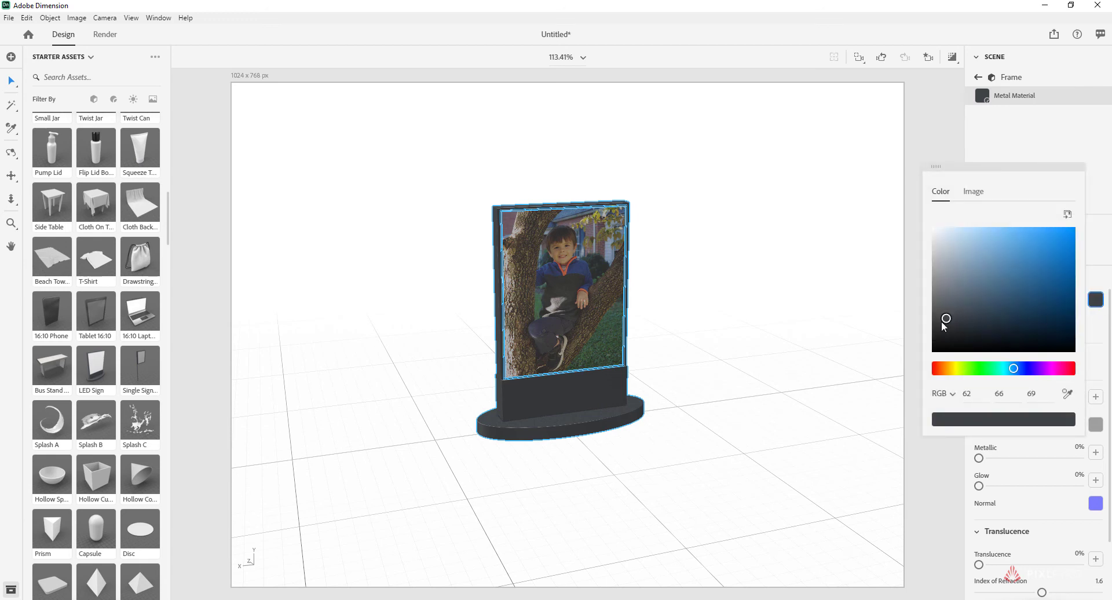
left_click_drag(942, 323, 916, 221)
left_click(916, 222)
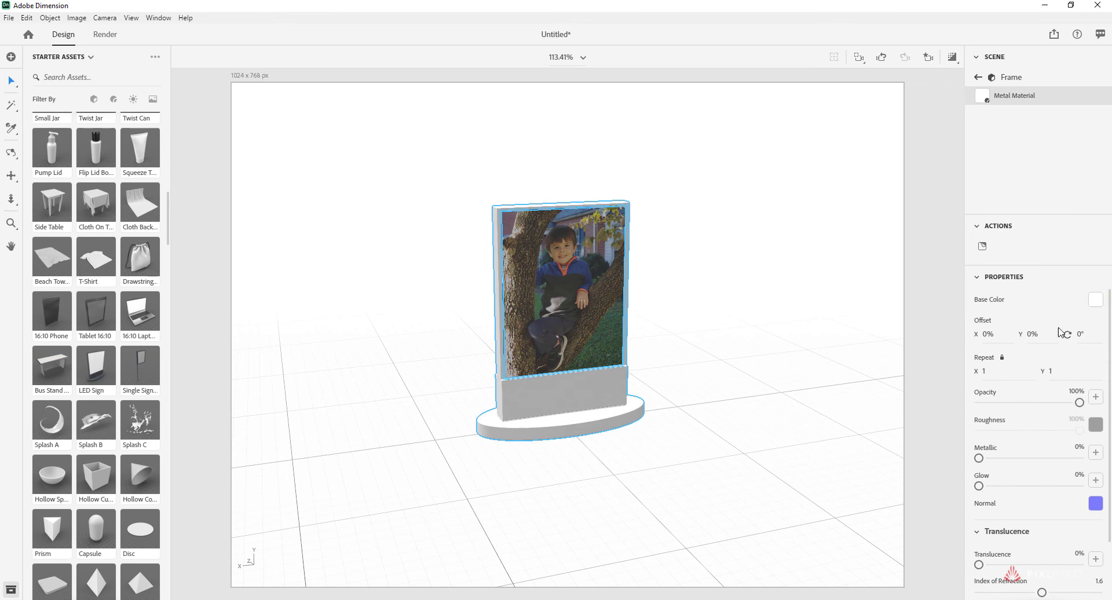
left_click(1095, 300)
left_click_drag(990, 281, 966, 301)
left_click(943, 361)
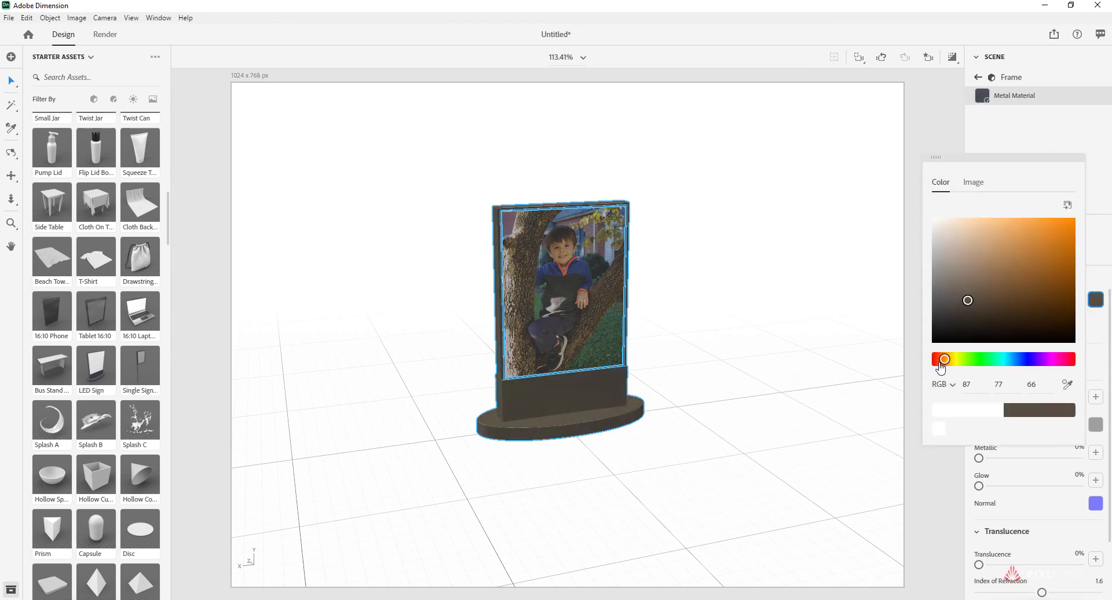
left_click_drag(940, 364, 935, 360)
left_click_drag(965, 301, 1066, 250)
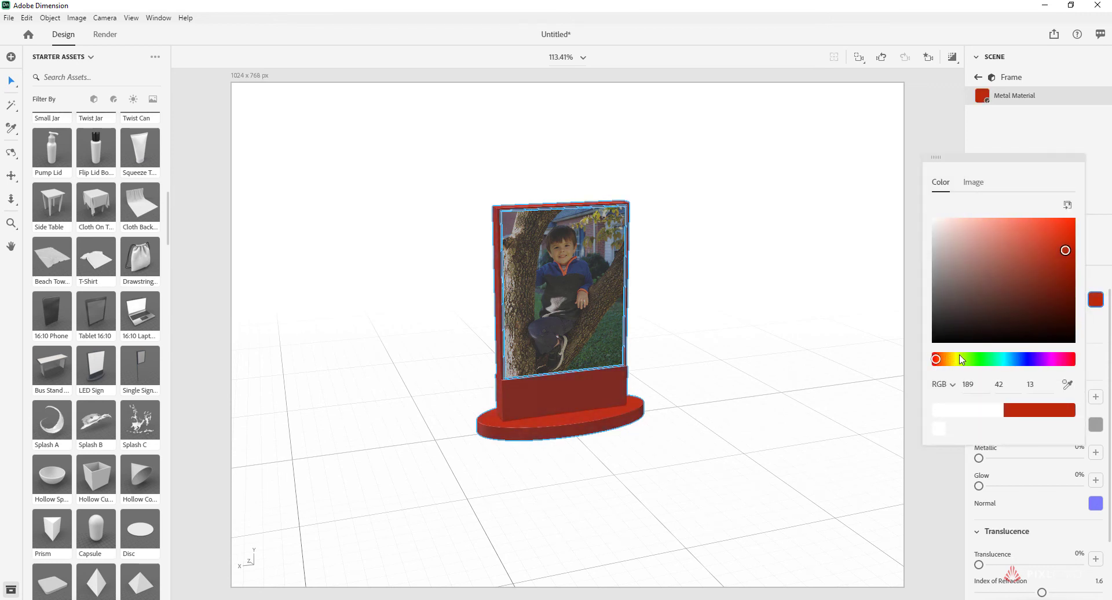
left_click_drag(936, 359, 926, 366)
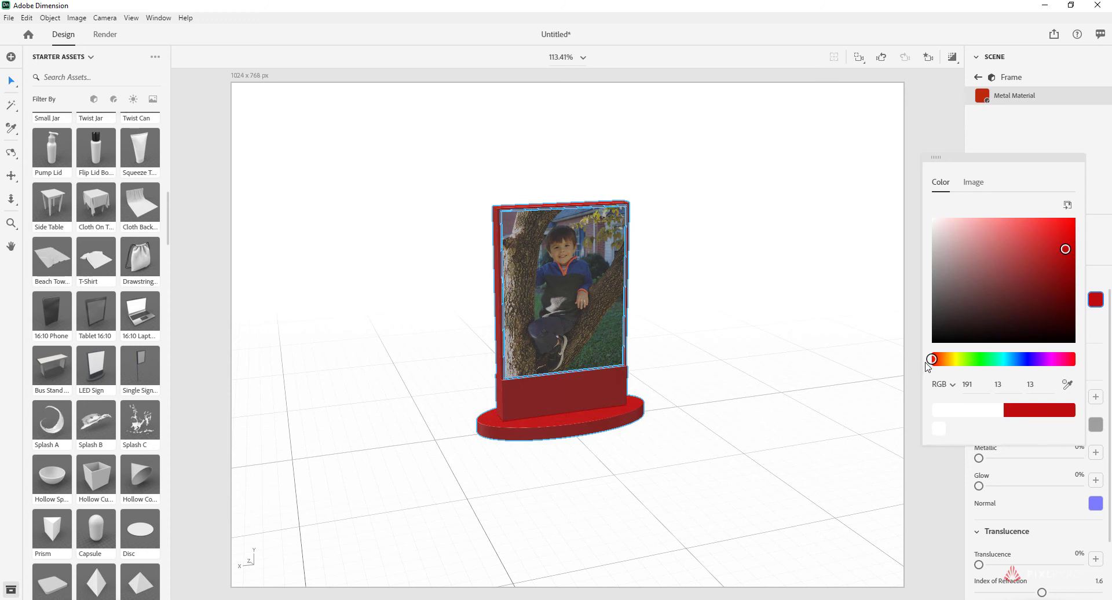
mouse_move(1067, 255)
left_mouse_down()
mouse_move(1069, 239)
mouse_move(1059, 249)
left_mouse_up()
mouse_move(1061, 251)
left_mouse_down()
mouse_move(914, 280)
mouse_move(910, 313)
left_mouse_up()
- Keep the frame dark grey and non-metallic, then select the whole LED Sign group (135.21 x 168.46 x 59.81 cm)
left_click(911, 313)
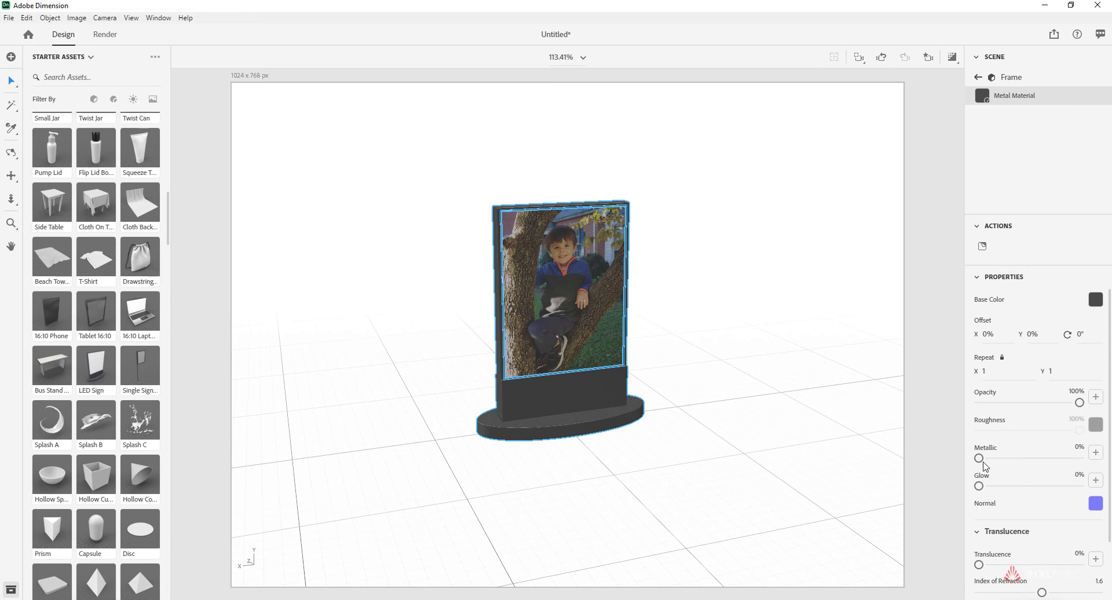
left_click_drag(980, 459, 959, 443)
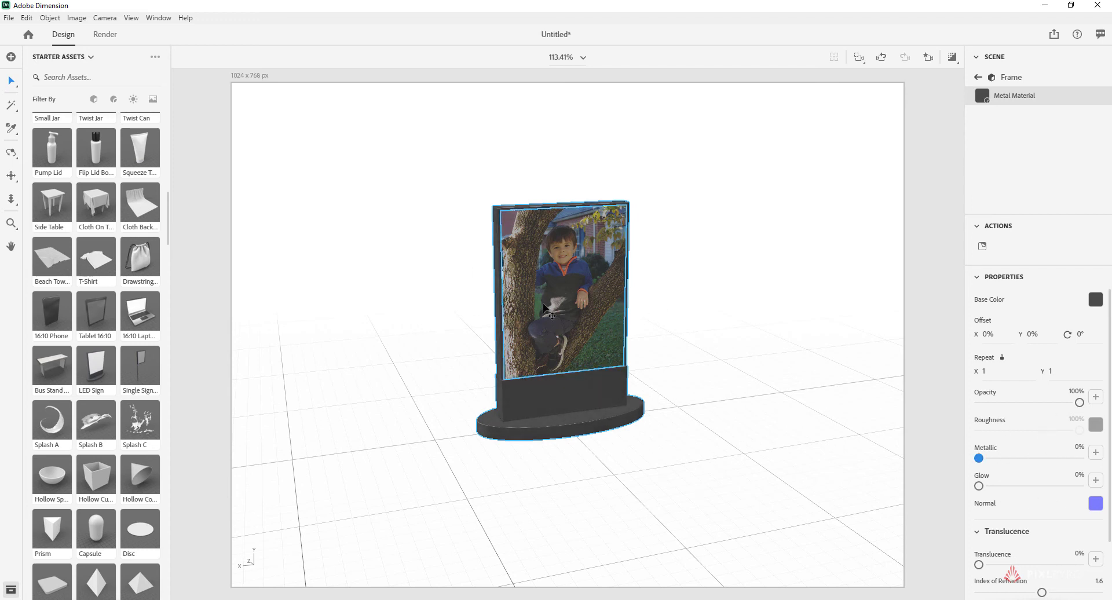
mouse_move(547, 304)
right_mouse_down()
mouse_move(524, 300)
mouse_move(571, 297)
mouse_move(556, 296)
mouse_move(563, 305)
right_mouse_up()
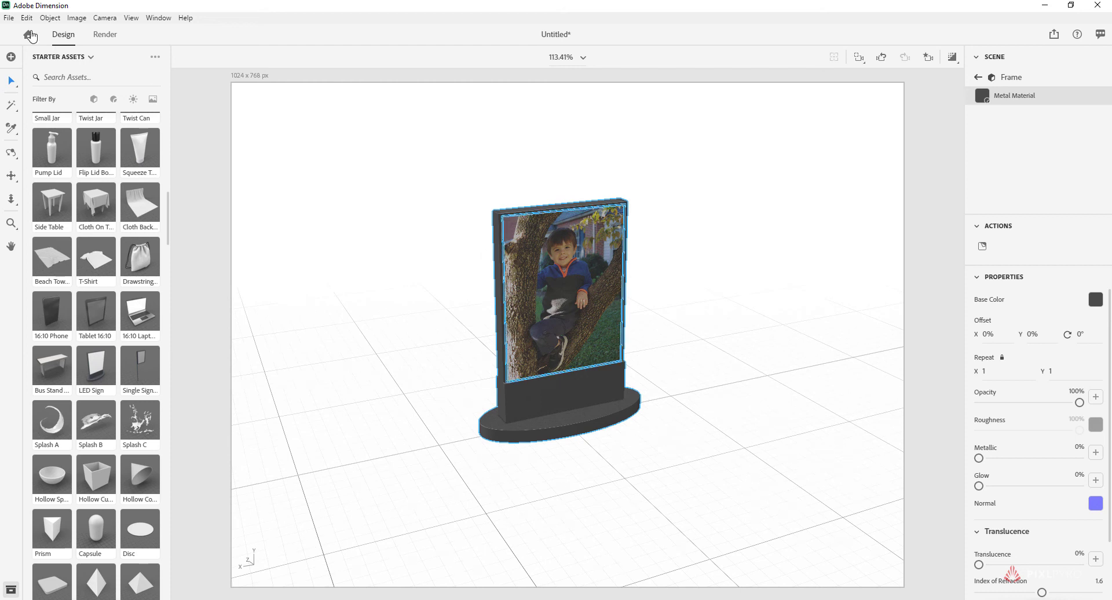
left_click(979, 78)
left_click(981, 104)
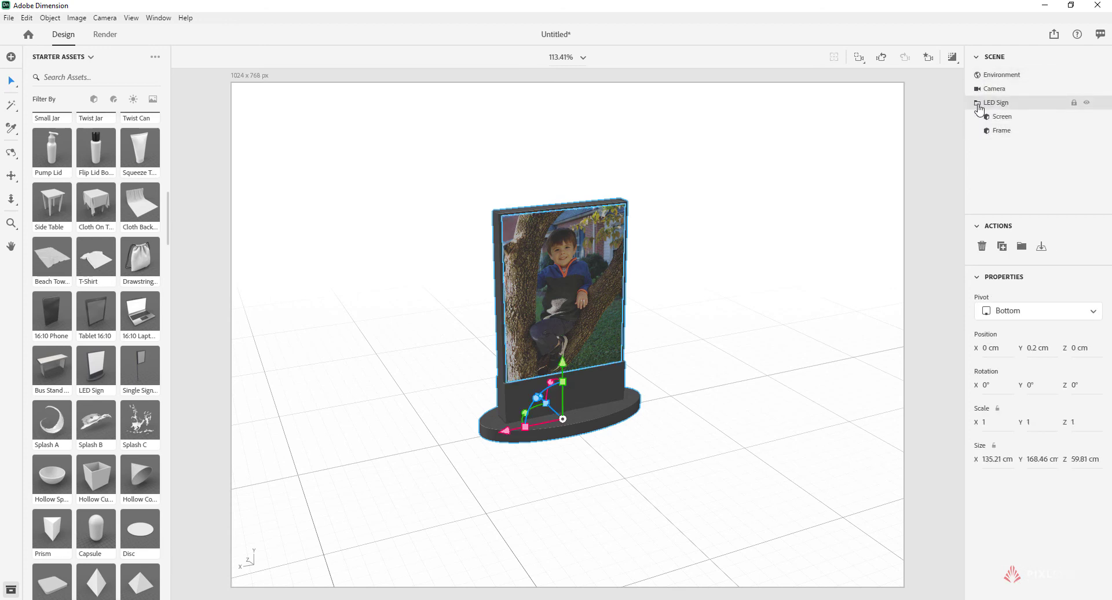
- Export the selected LED Sign with File > Export > Selected for Aero until it shows Ready
left_click(12, 19)
mouse_move(116, 191)
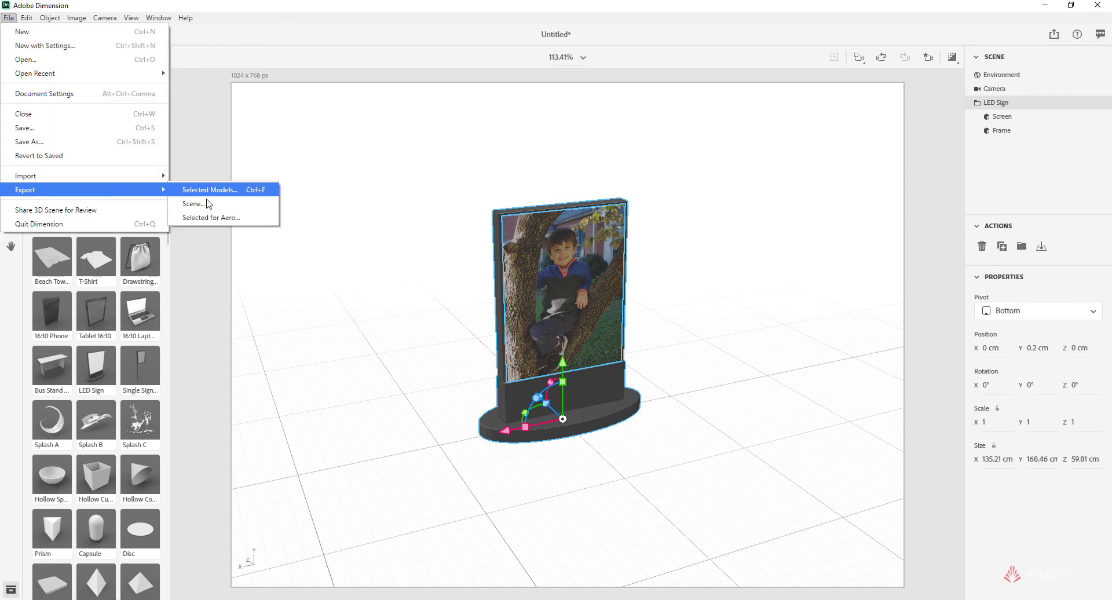
left_click(250, 224)
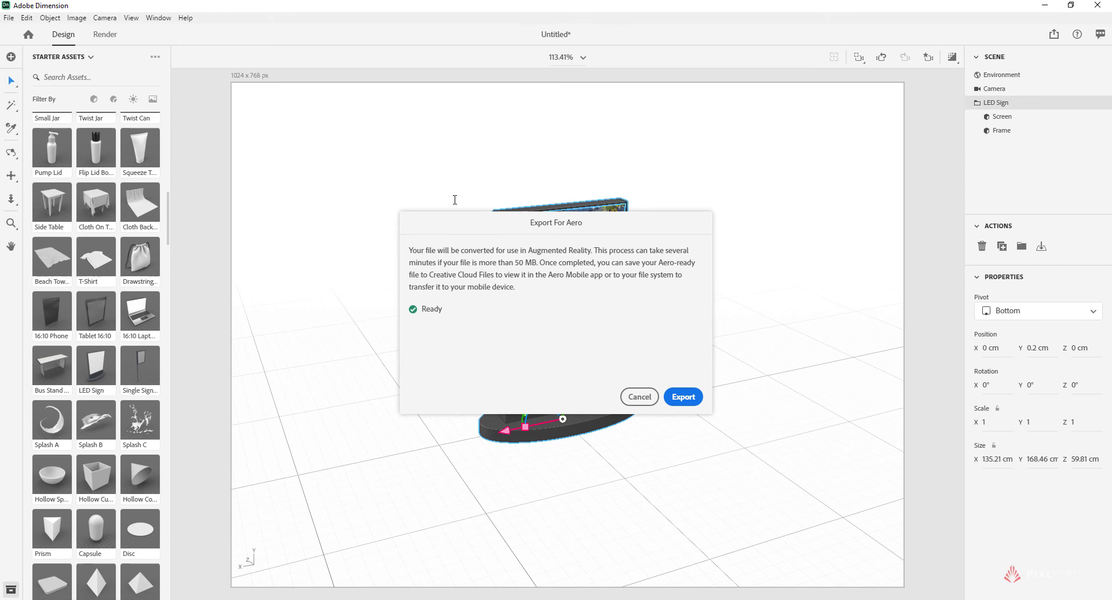
- Create and open a new 'Walgreens Ad' folder in Creative Cloud Files for the Aero export
left_click(684, 397)
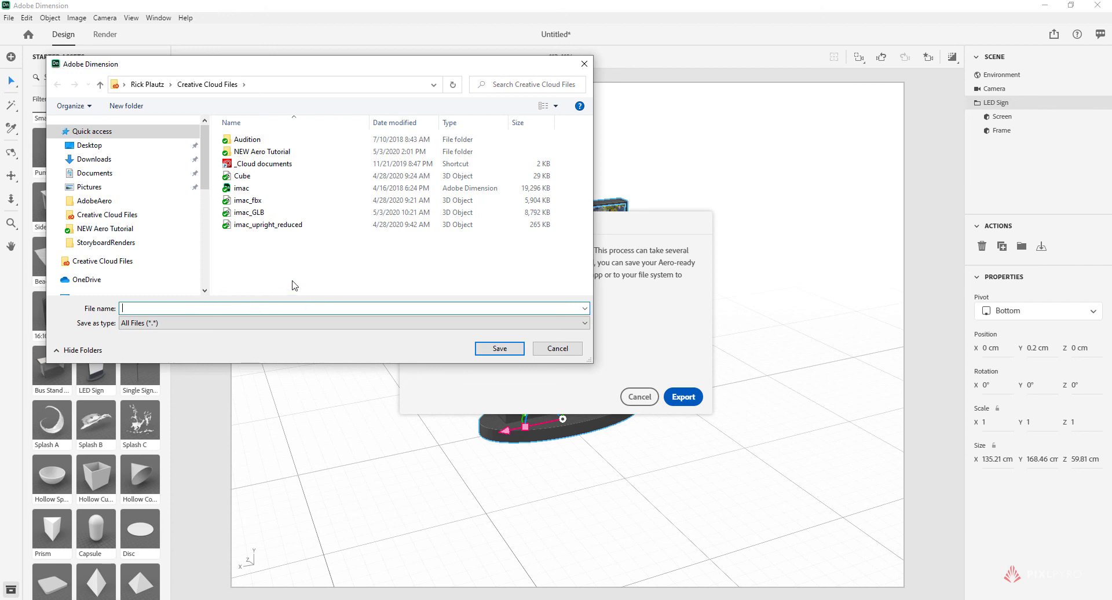
left_click(126, 106)
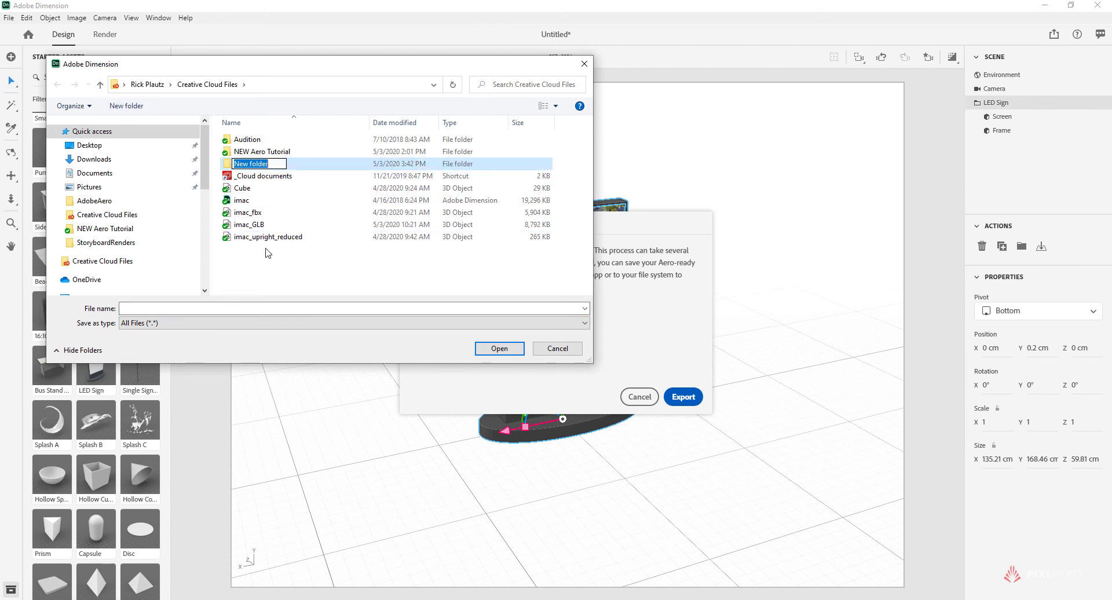
type("Wal")
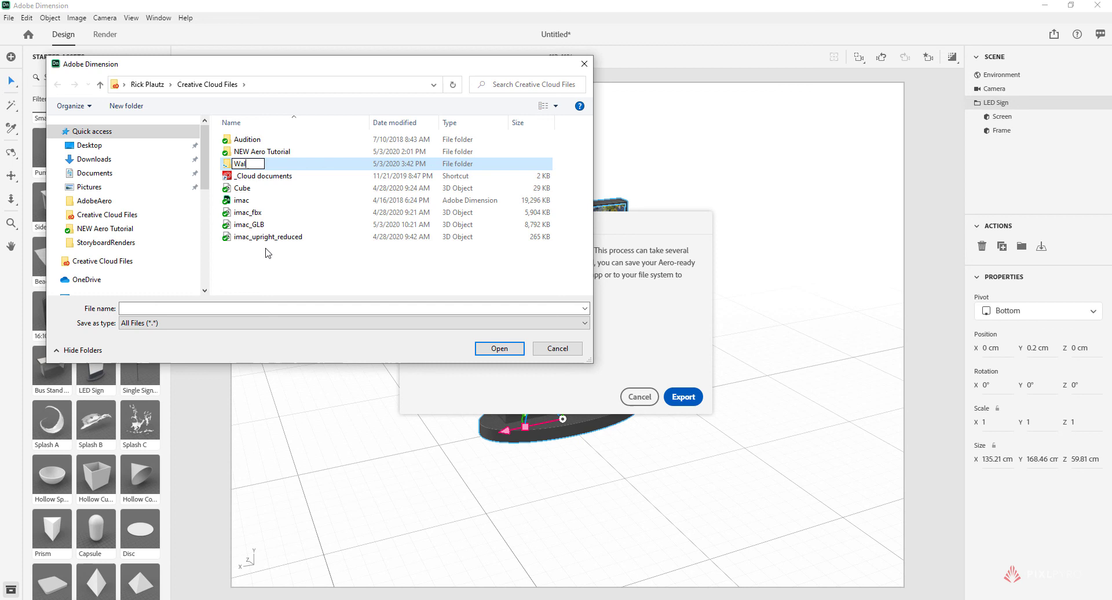
type("greens Ad")
key("Return")
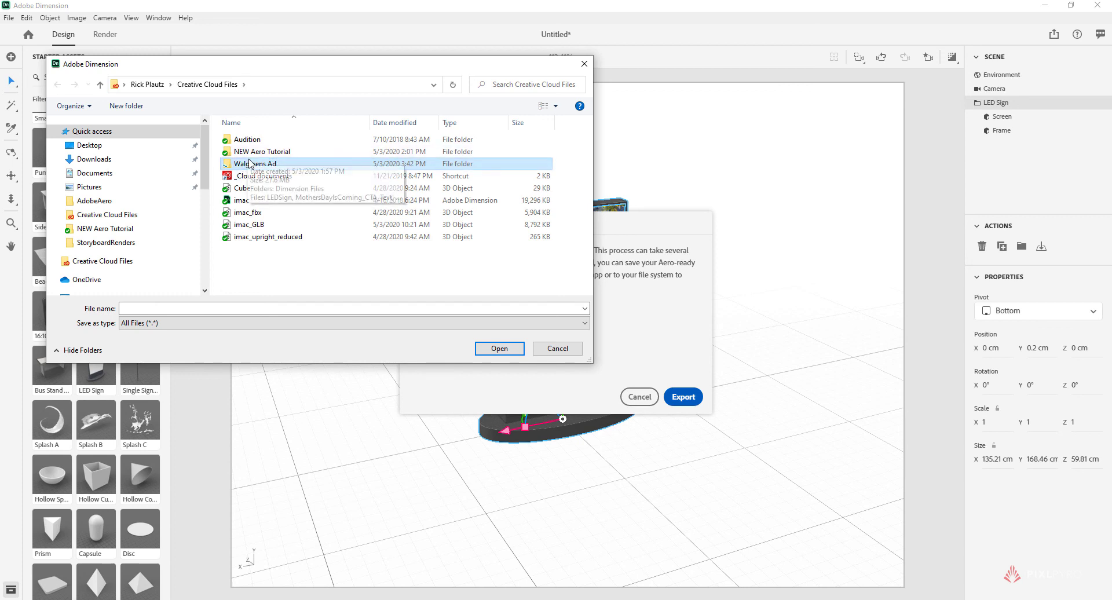
double_click(250, 164)
- Save the Aero export as 'LEDScreen' in the Walgreens Ad folder
left_click(240, 309)
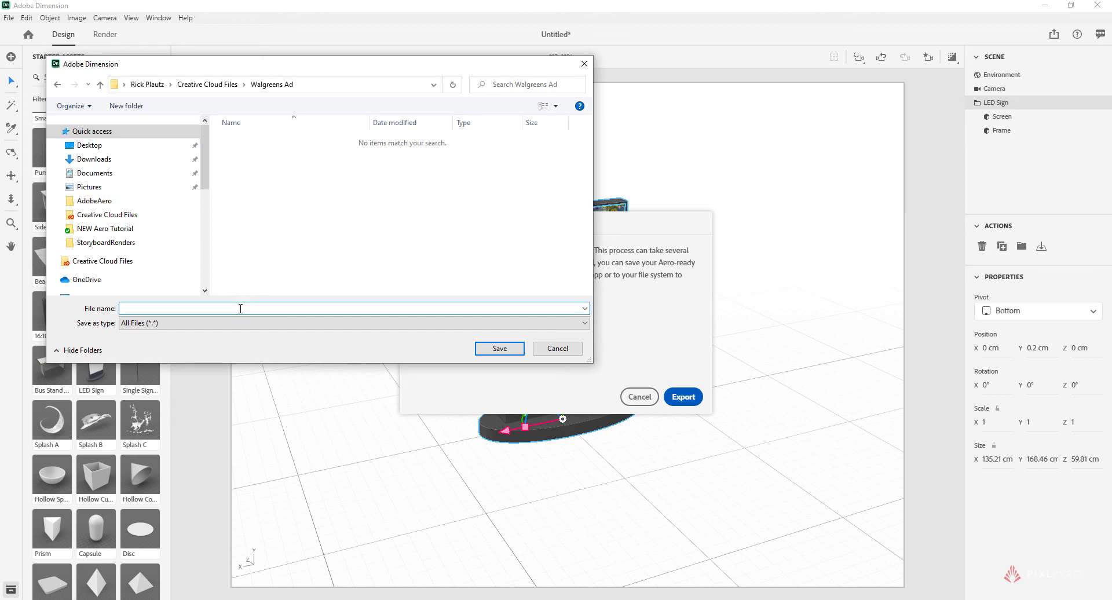
type("LEDScreen")
left_click(501, 349)
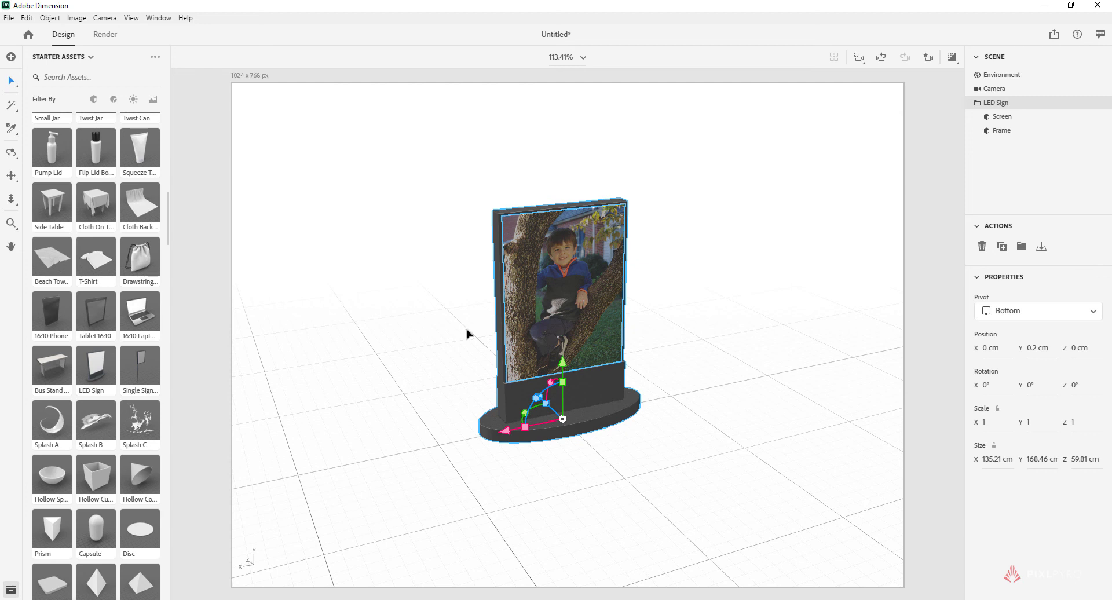
- Orbit the view slightly around the LED sign
middle_click_drag(589, 403, 716, 491)
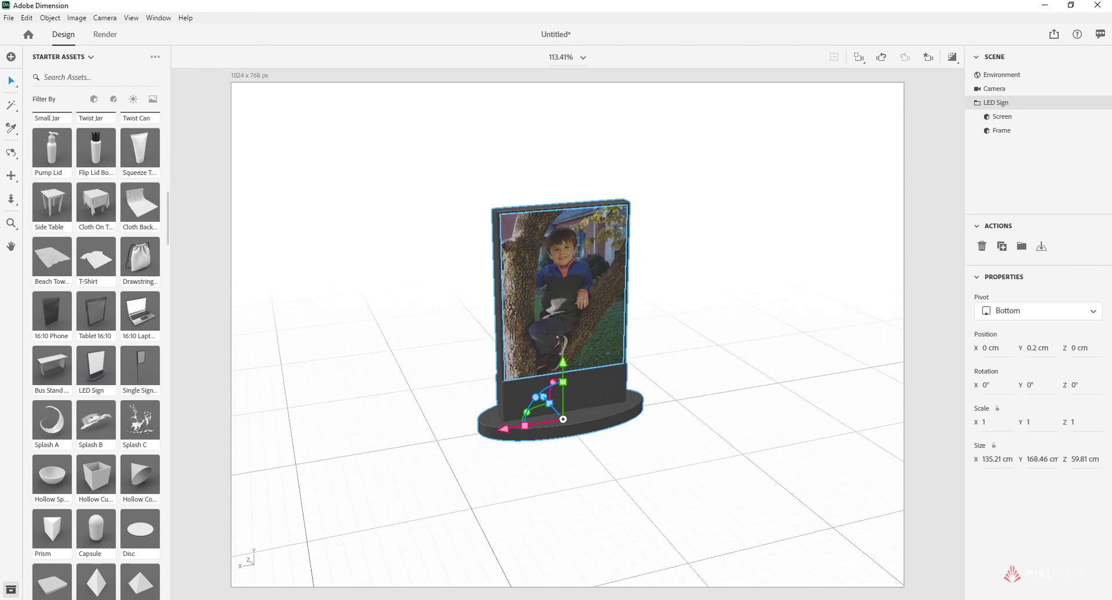